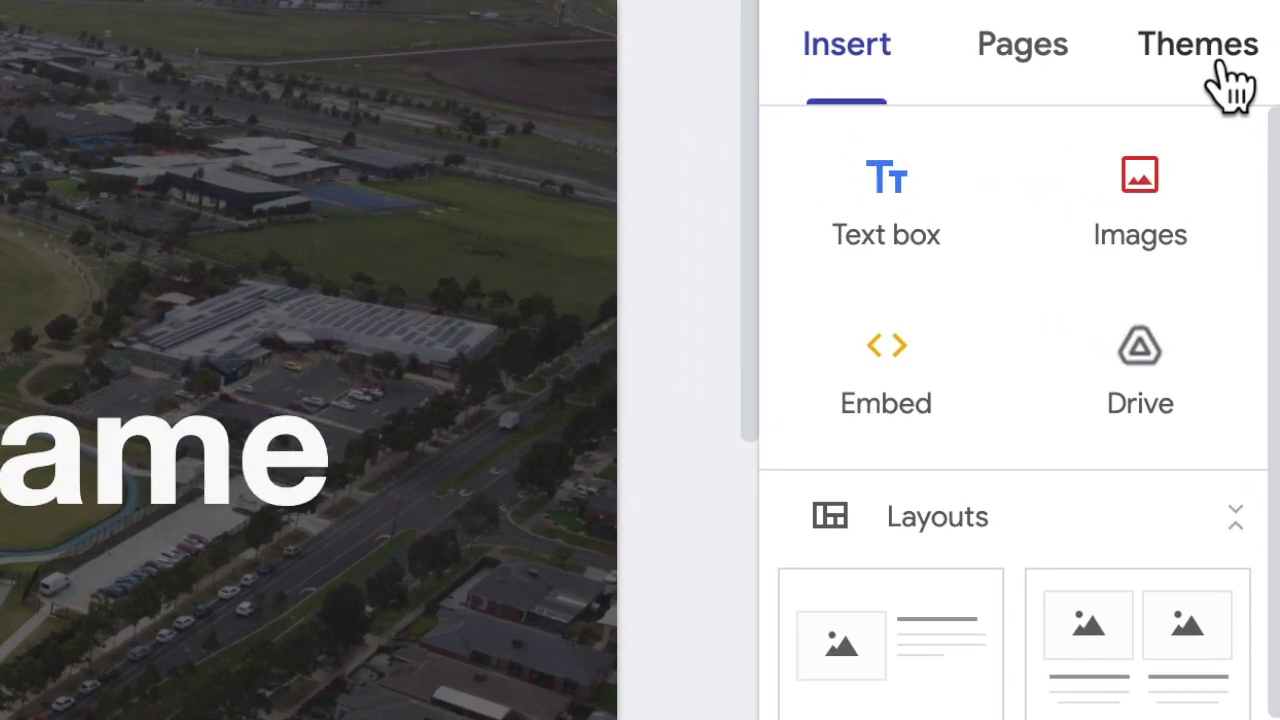
click(1254, 138)
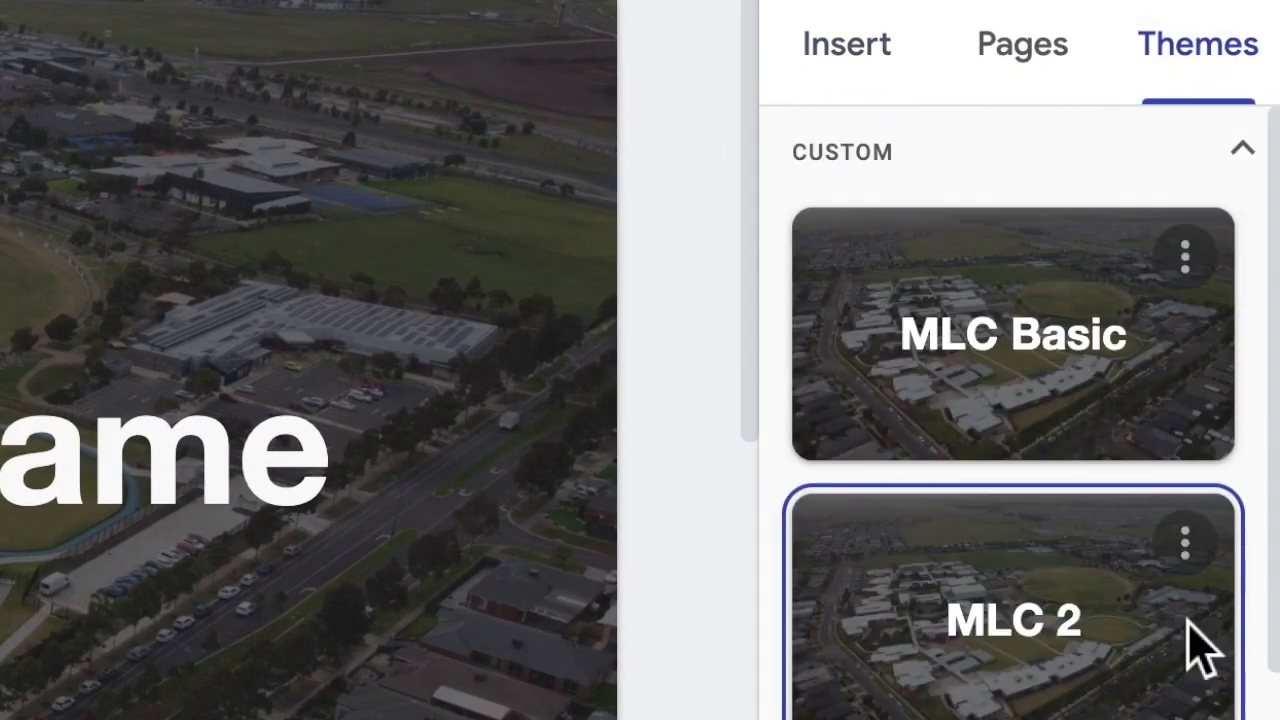
scroll(1013, 600, down, 5)
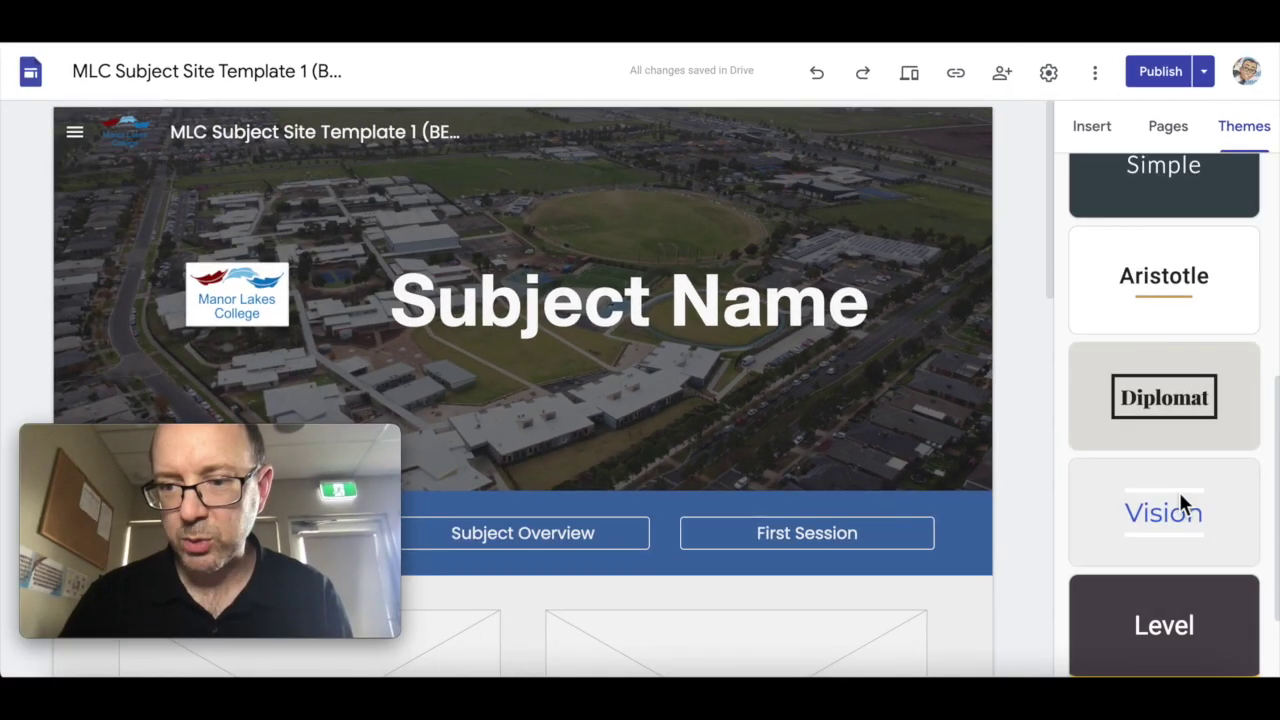
scroll(1185, 498, up, 5)
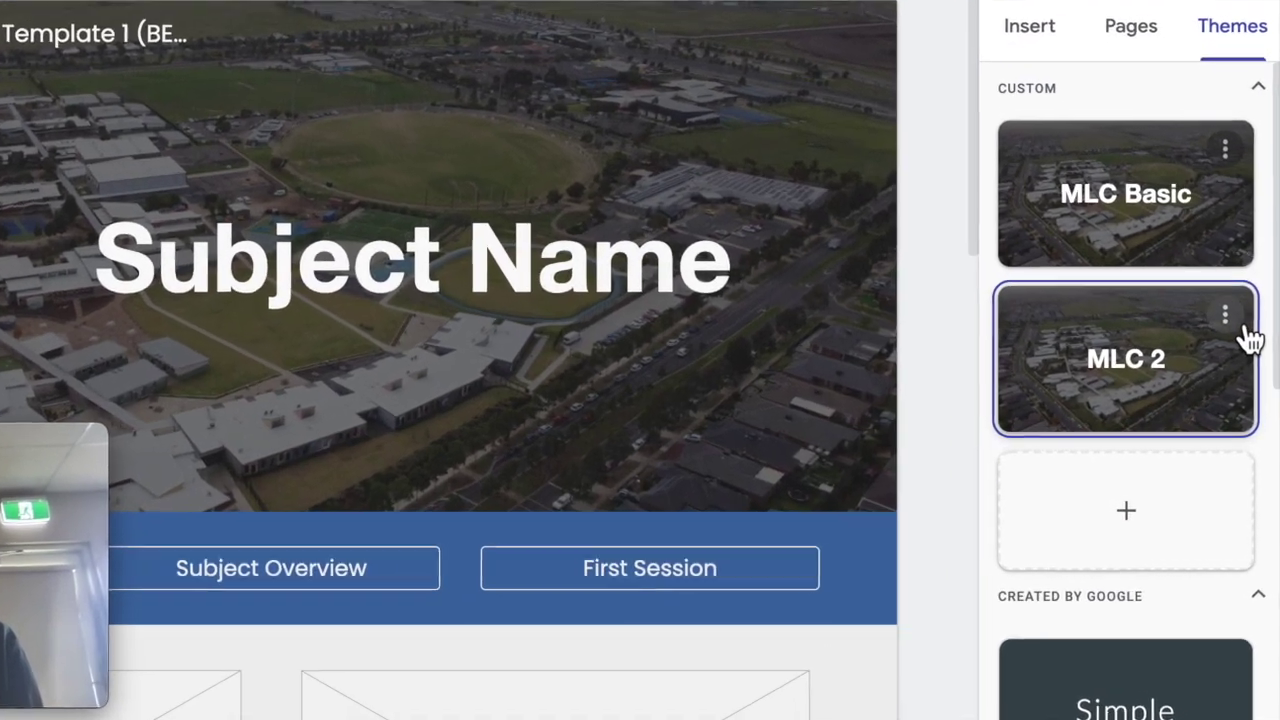
click(1238, 342)
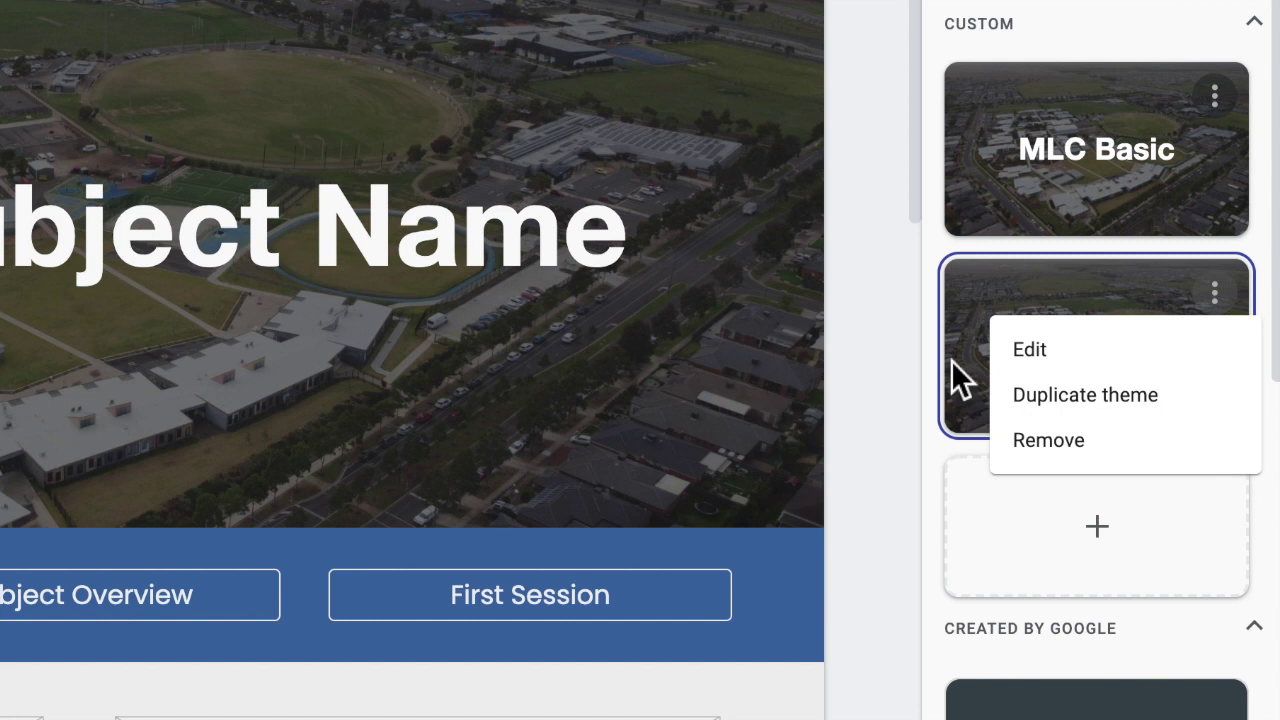
click(1180, 395)
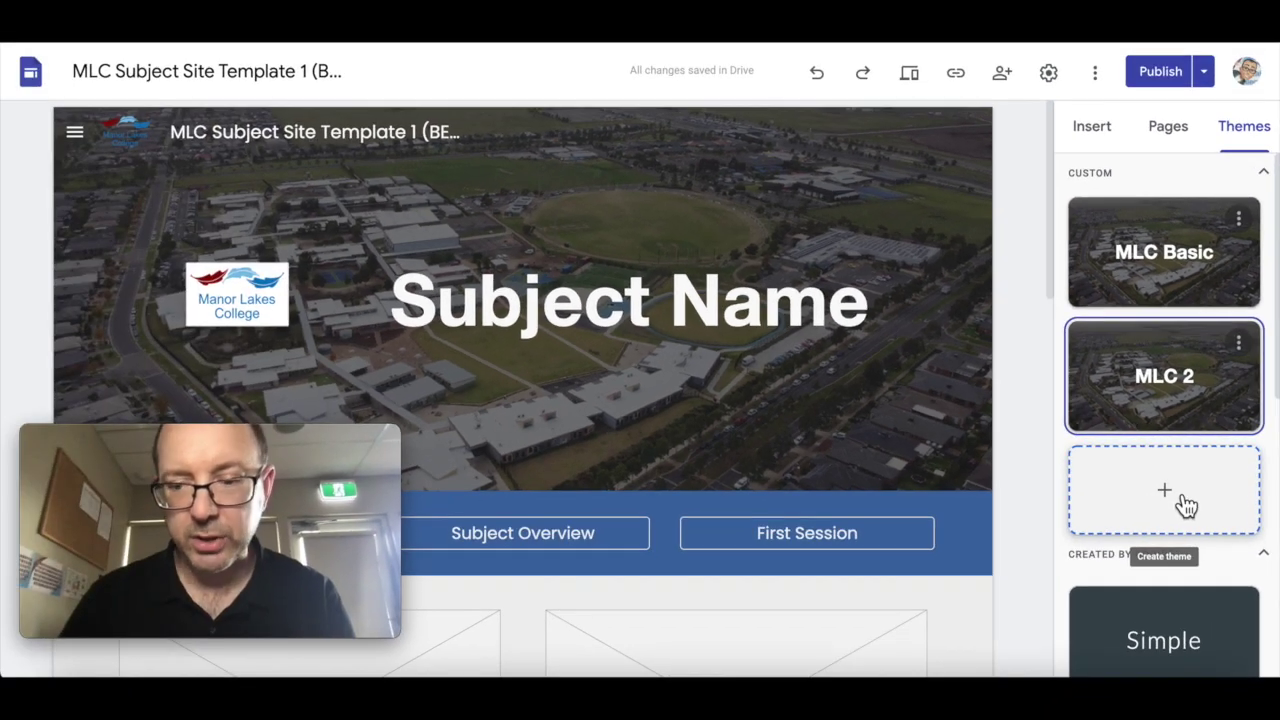
Create a new theme named 'Demo Theme' with a logo found by searching Google Images for 'logo'.
click(1186, 505)
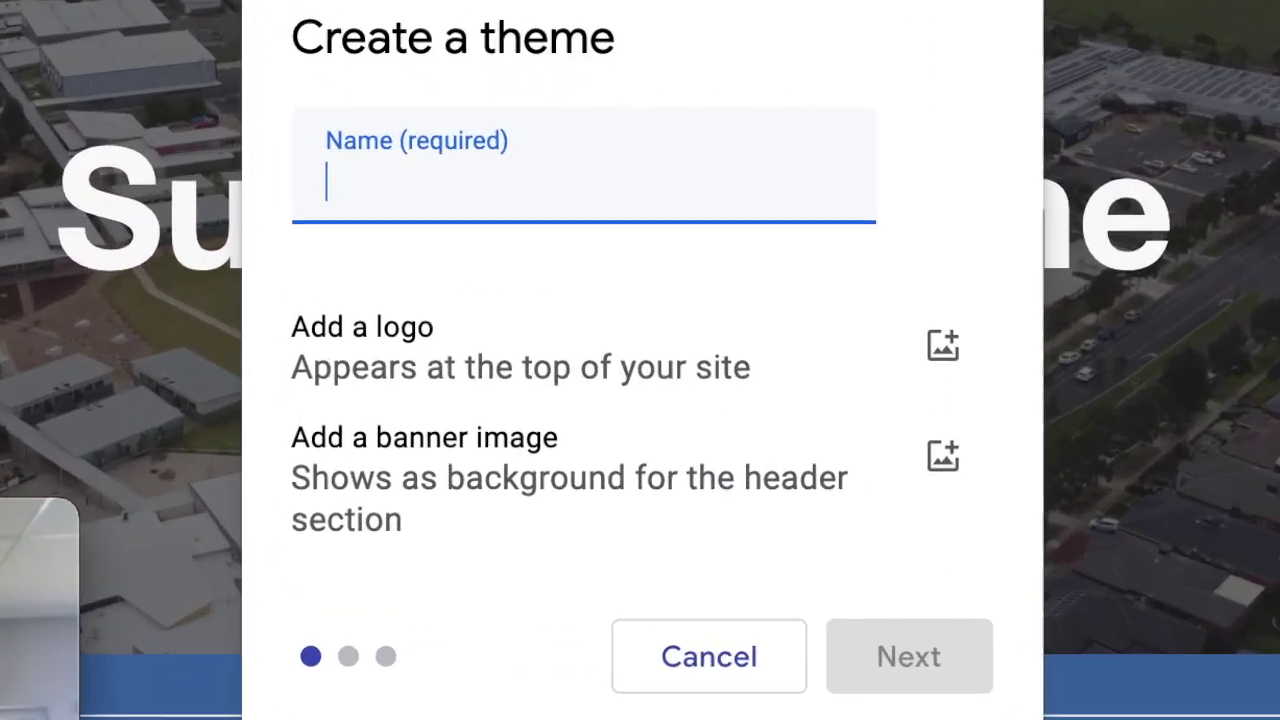
text(Demo Theme)
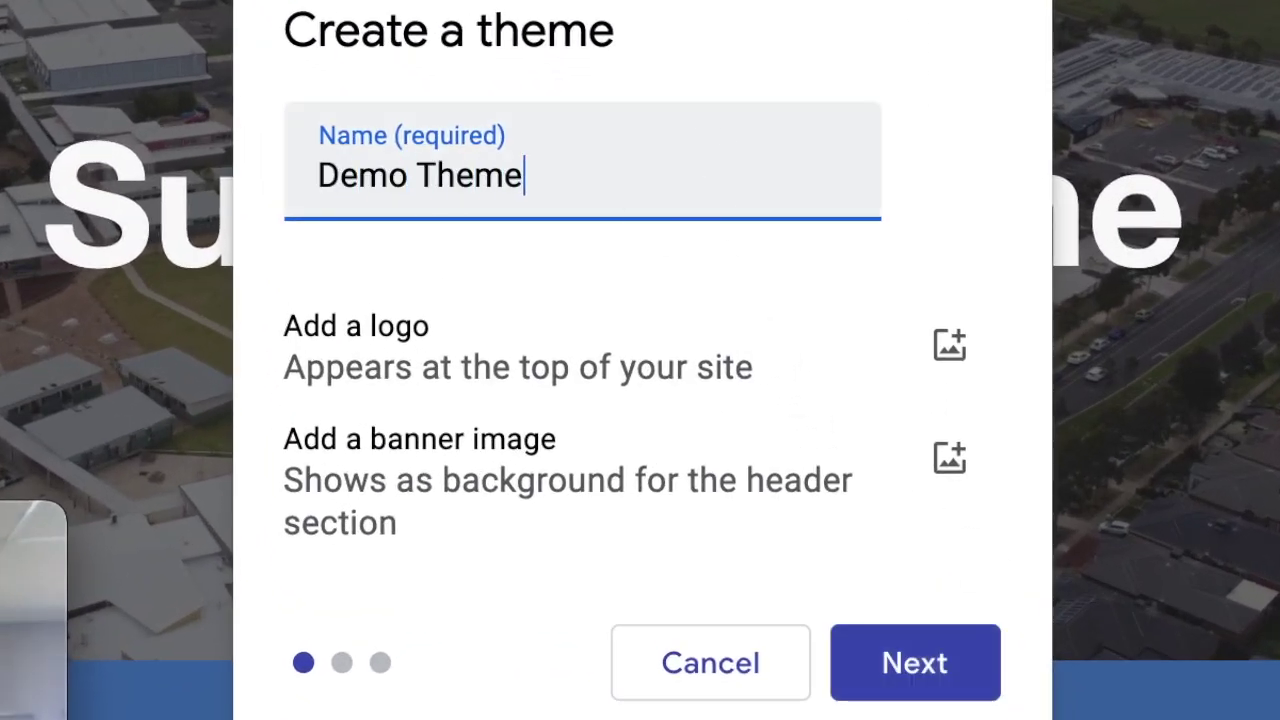
click(970, 380)
click(918, 530)
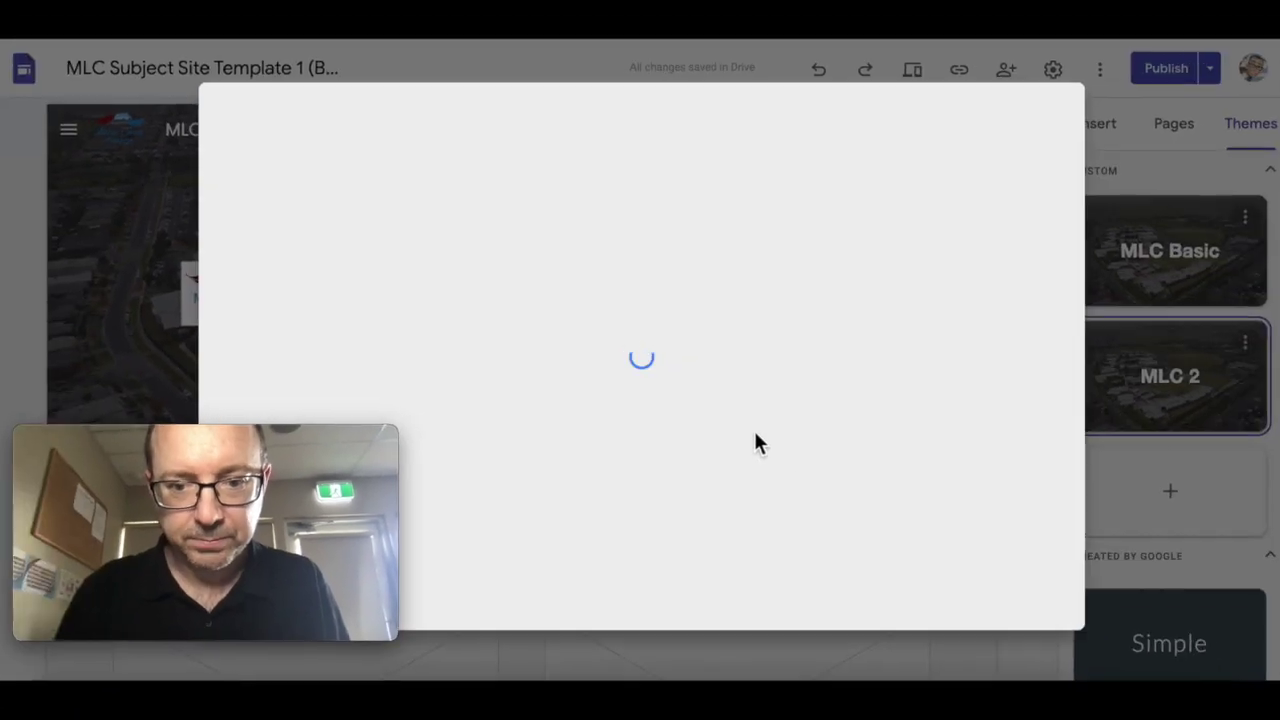
scroll(580, 437, down, 5)
click(491, 171)
click(583, 122)
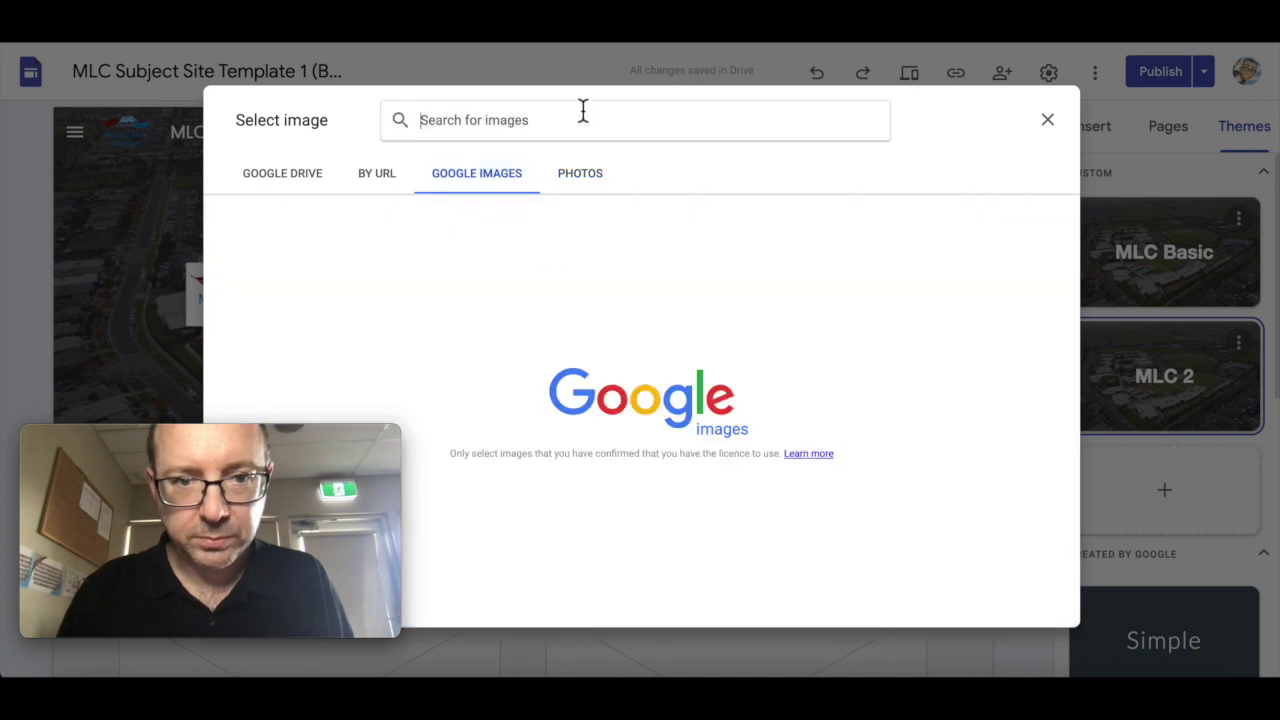
text(logo)
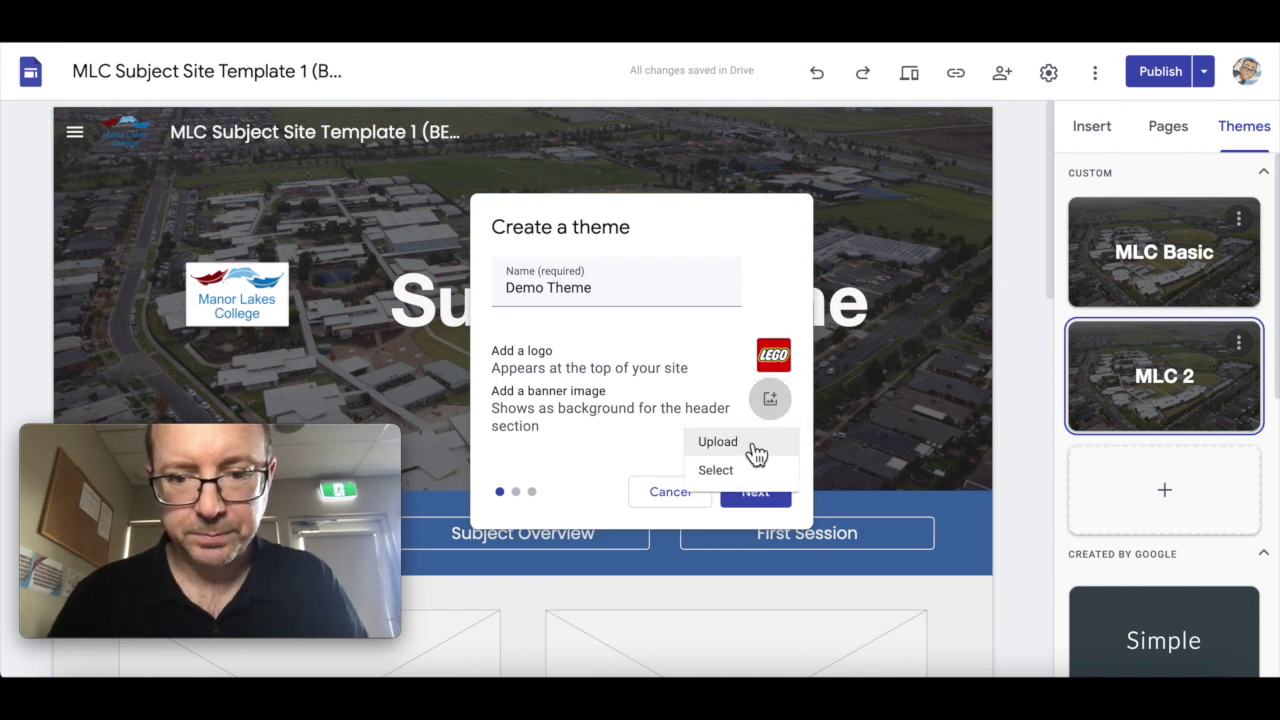
Insert a stormtrooper photo from Google Images as the theme's banner image.
click(735, 470)
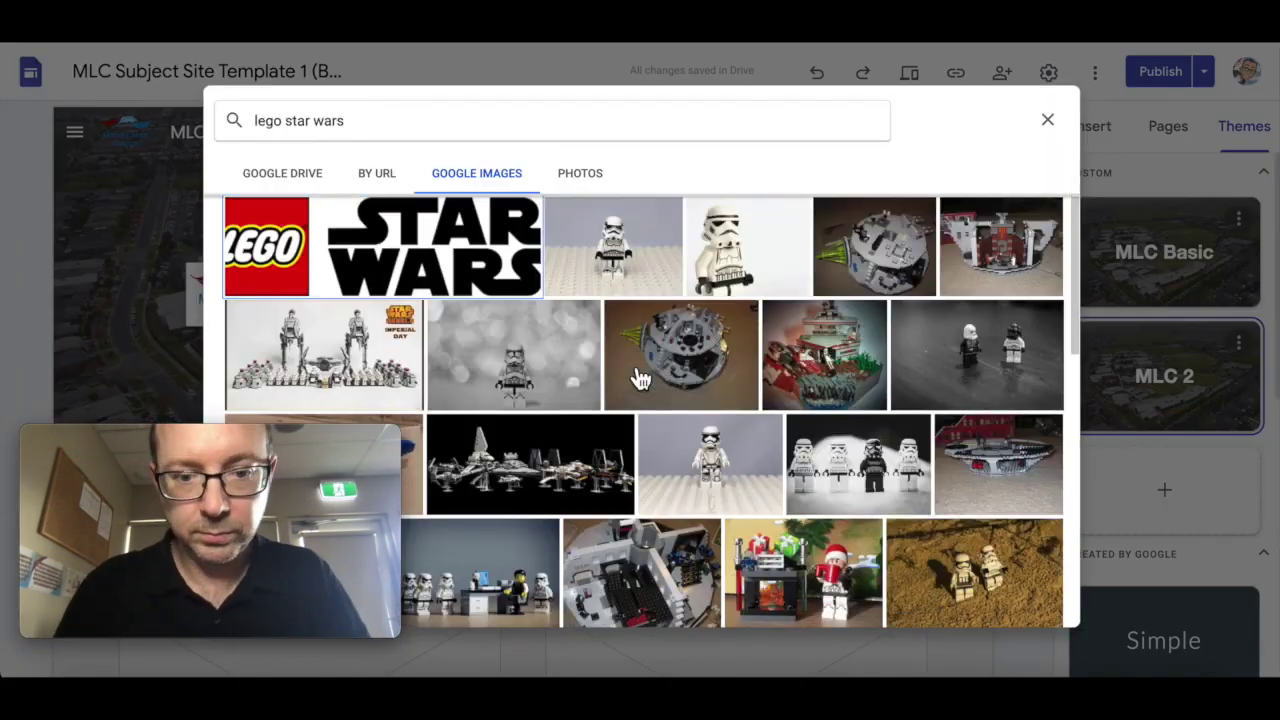
scroll(640, 378, down, 2)
scroll(640, 378, down, 3)
click(531, 343)
click(1034, 605)
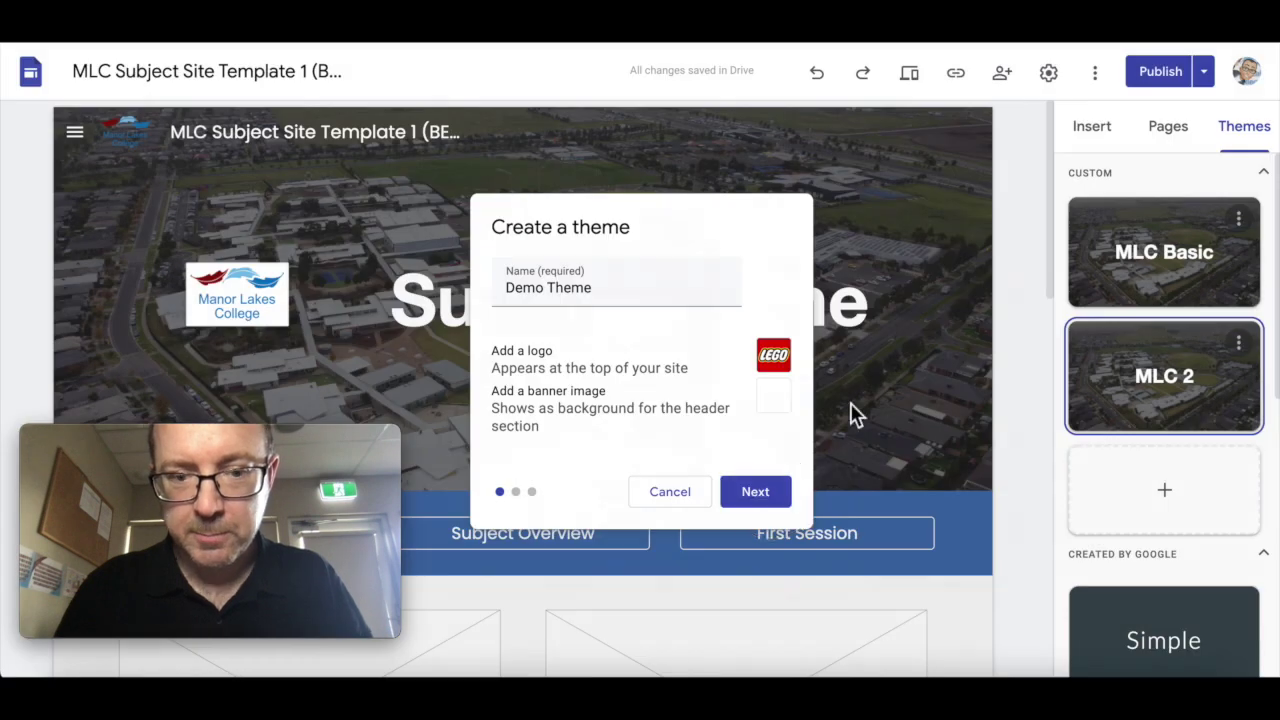
click(758, 492)
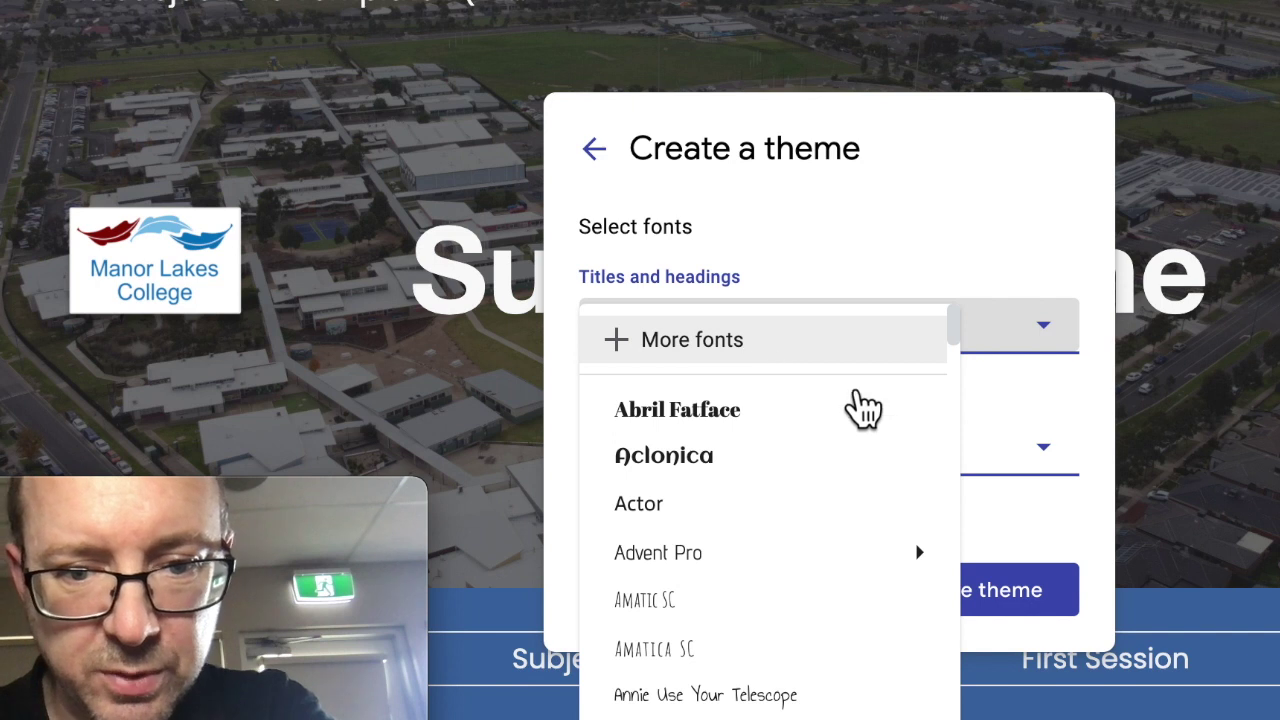
Use Bangers for titles and headings and Balsamiq Sans for body text, then create Demo Theme.
scroll(740, 672, down, 6)
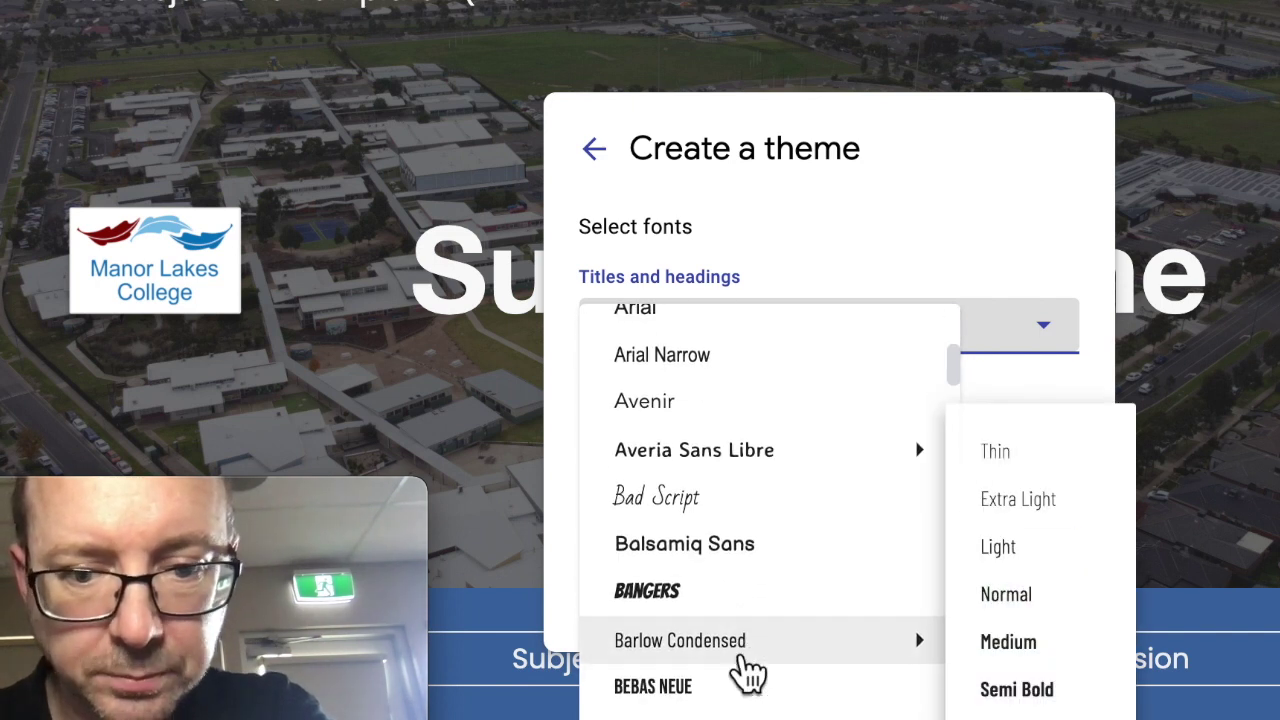
click(740, 590)
click(800, 447)
click(1094, 600)
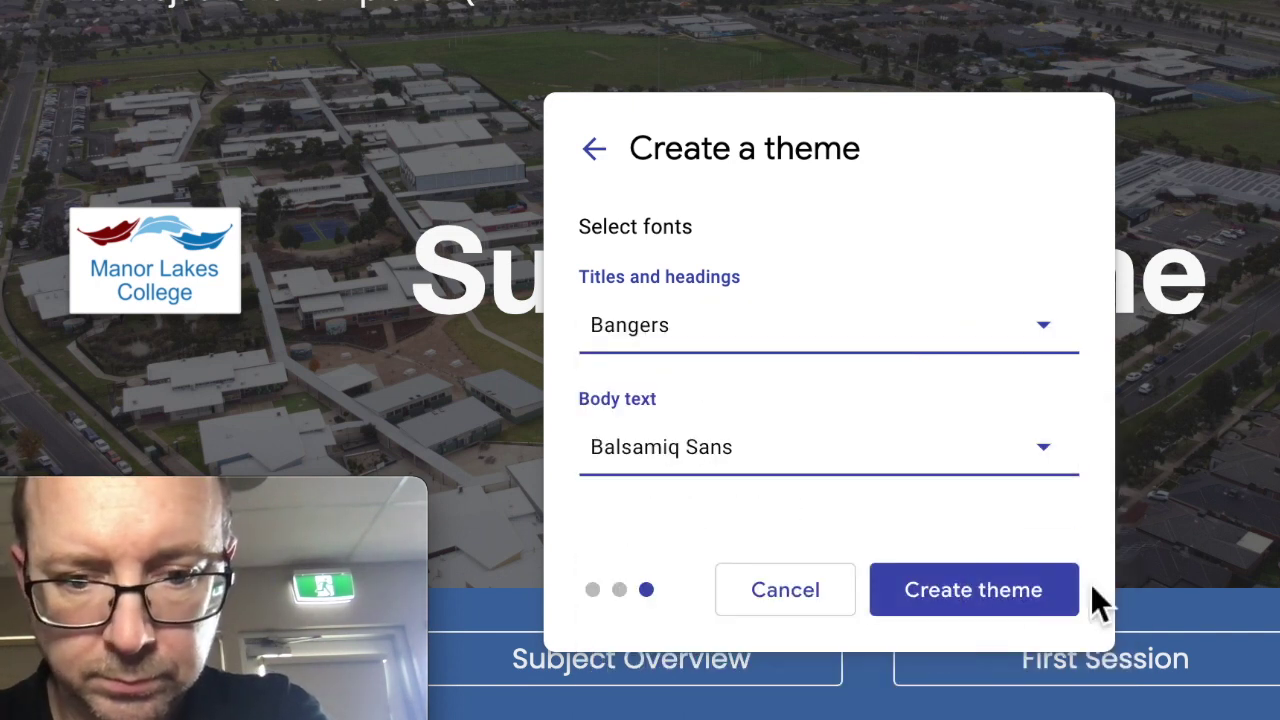
click(1004, 600)
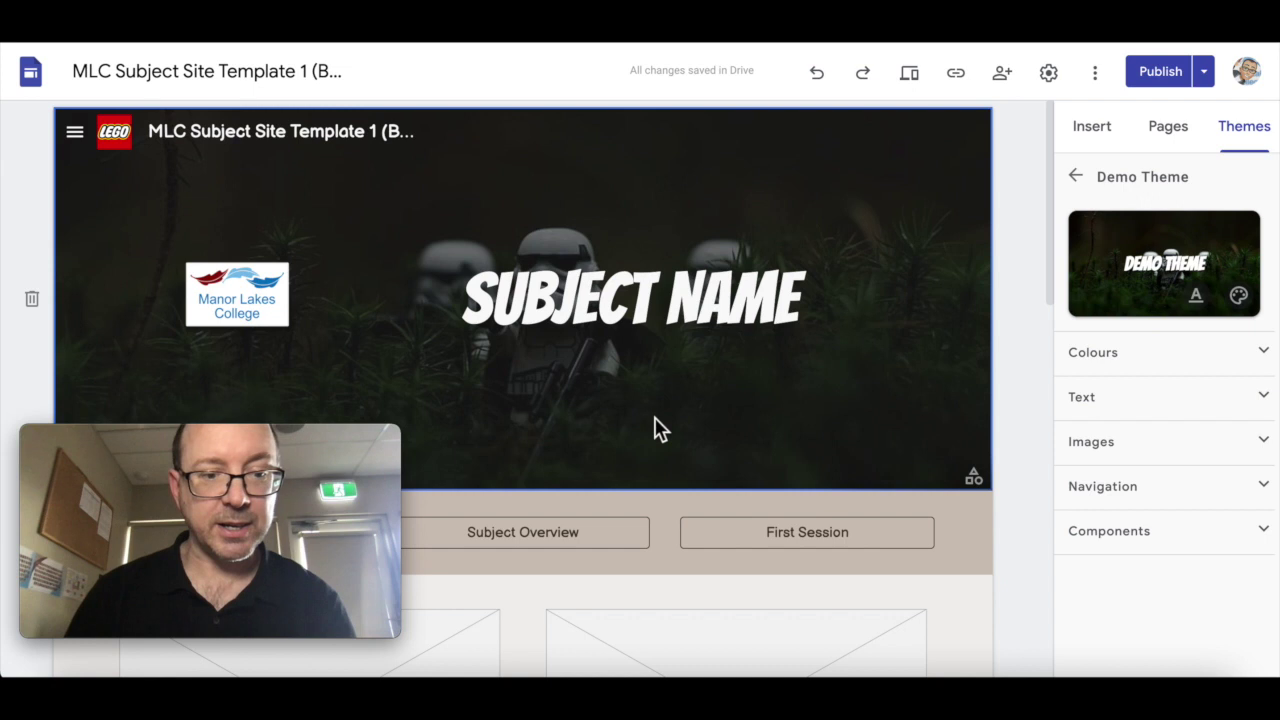
Scroll through the themed site, then view the Overview page and return to Home from the Pages list.
scroll(655, 425, down, 6)
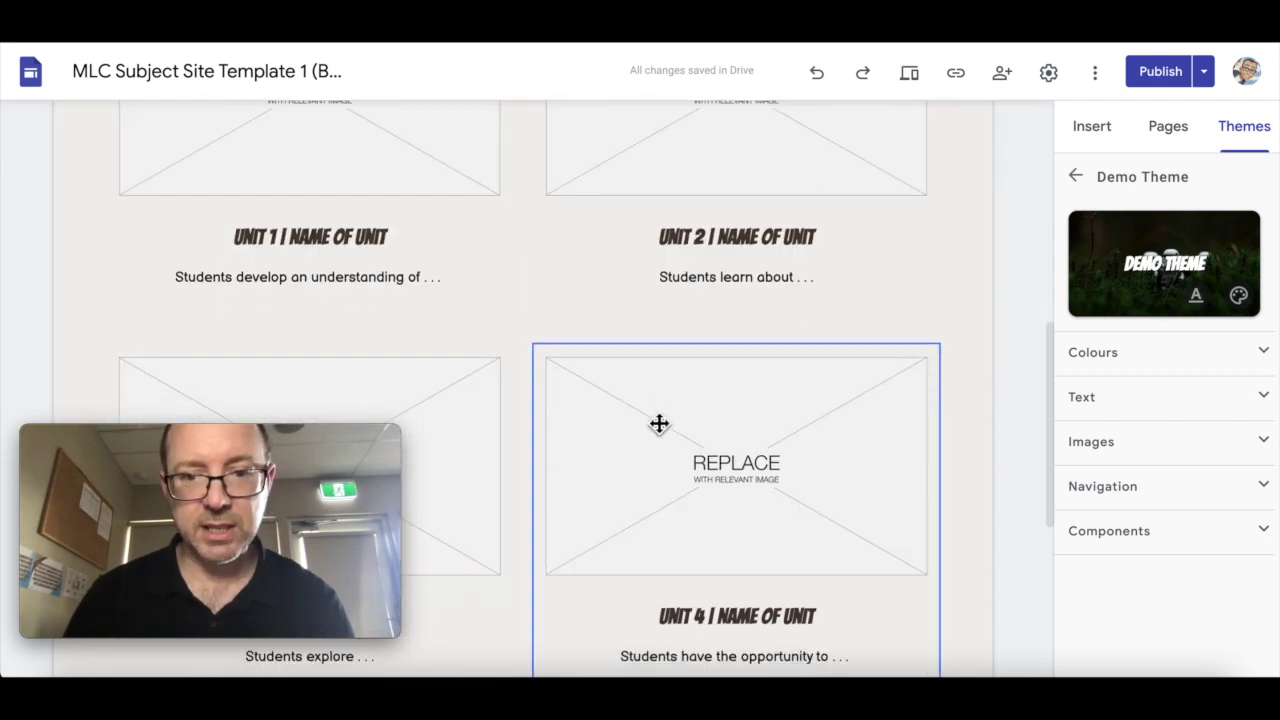
scroll(655, 422, up, 2)
scroll(655, 422, down, 6)
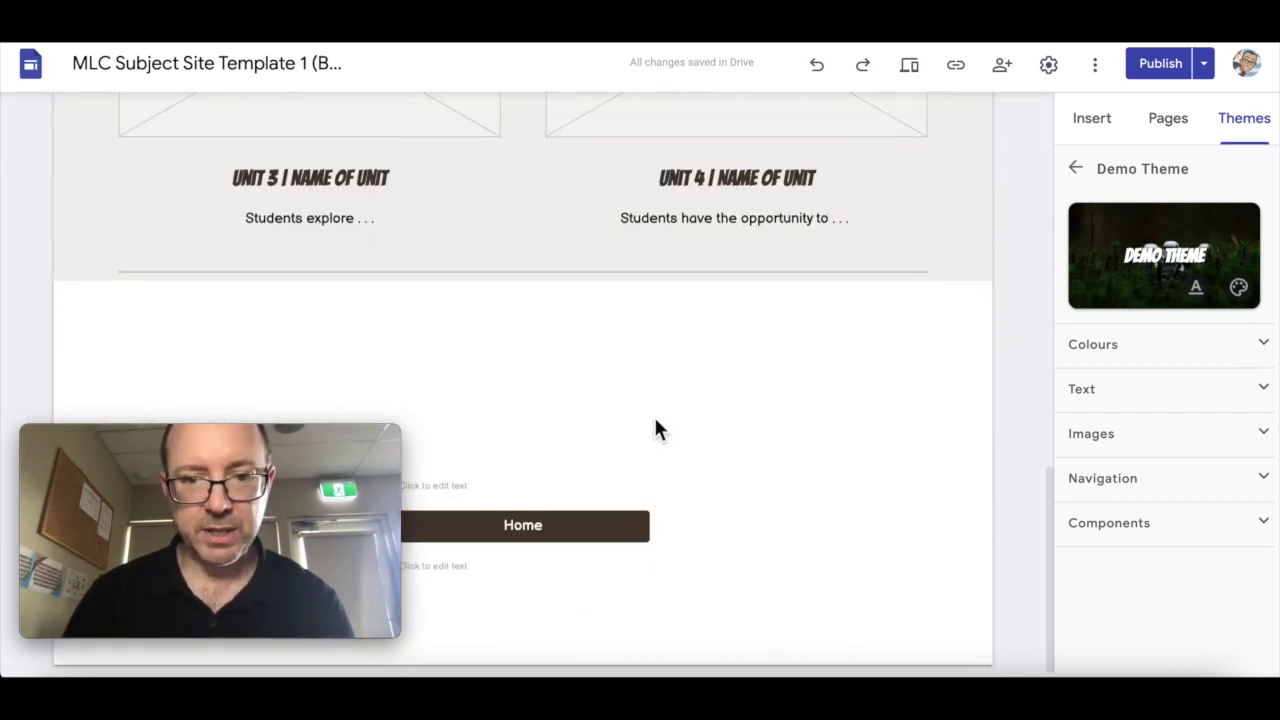
scroll(655, 425, up, 10)
click(1168, 126)
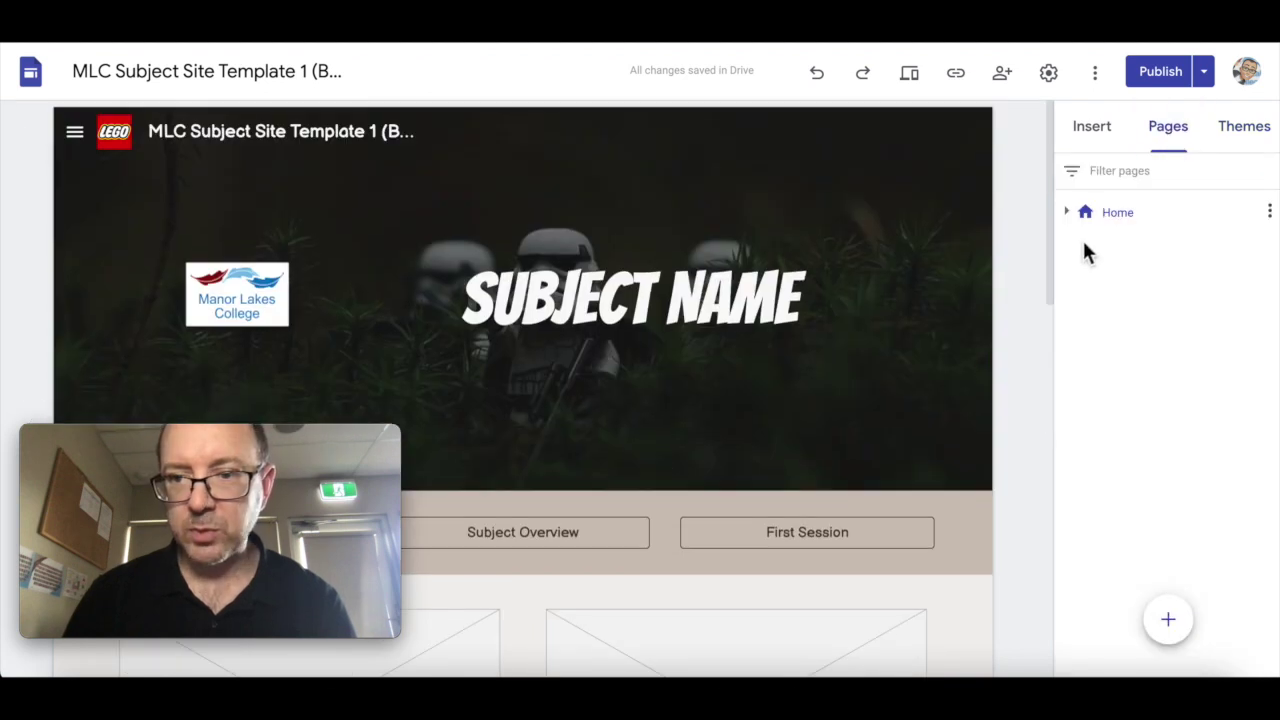
click(1158, 262)
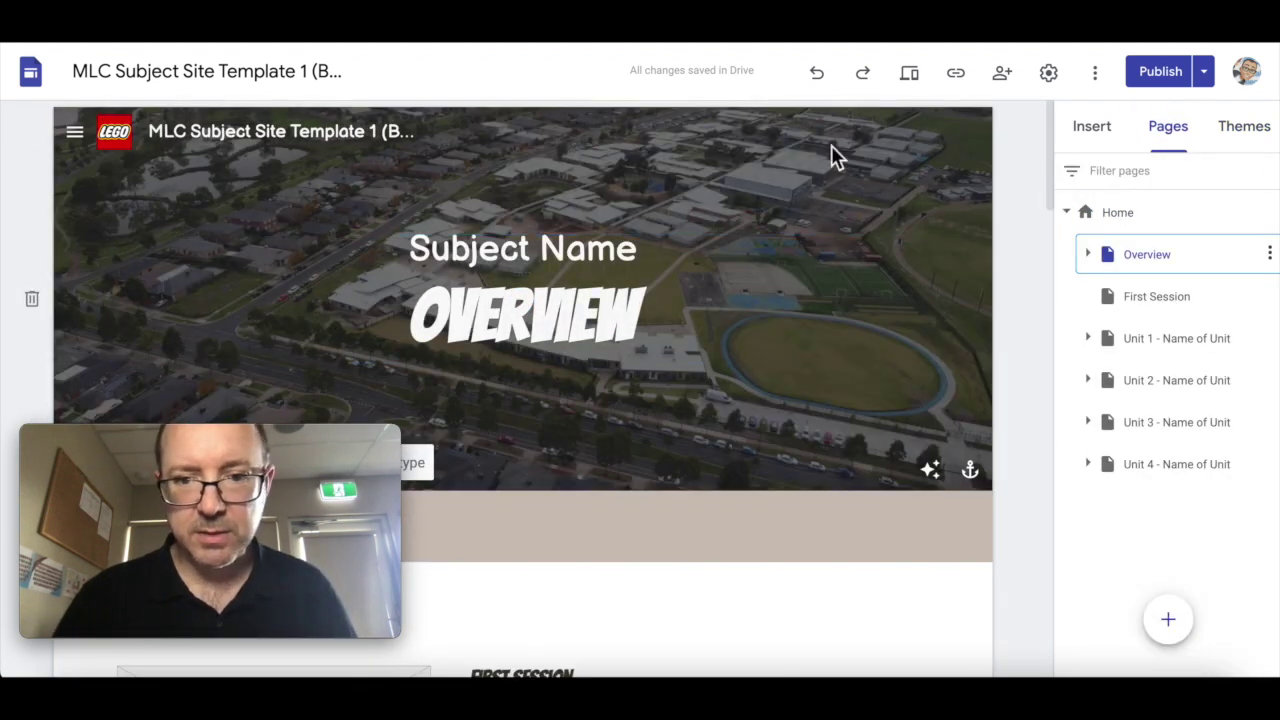
click(1158, 224)
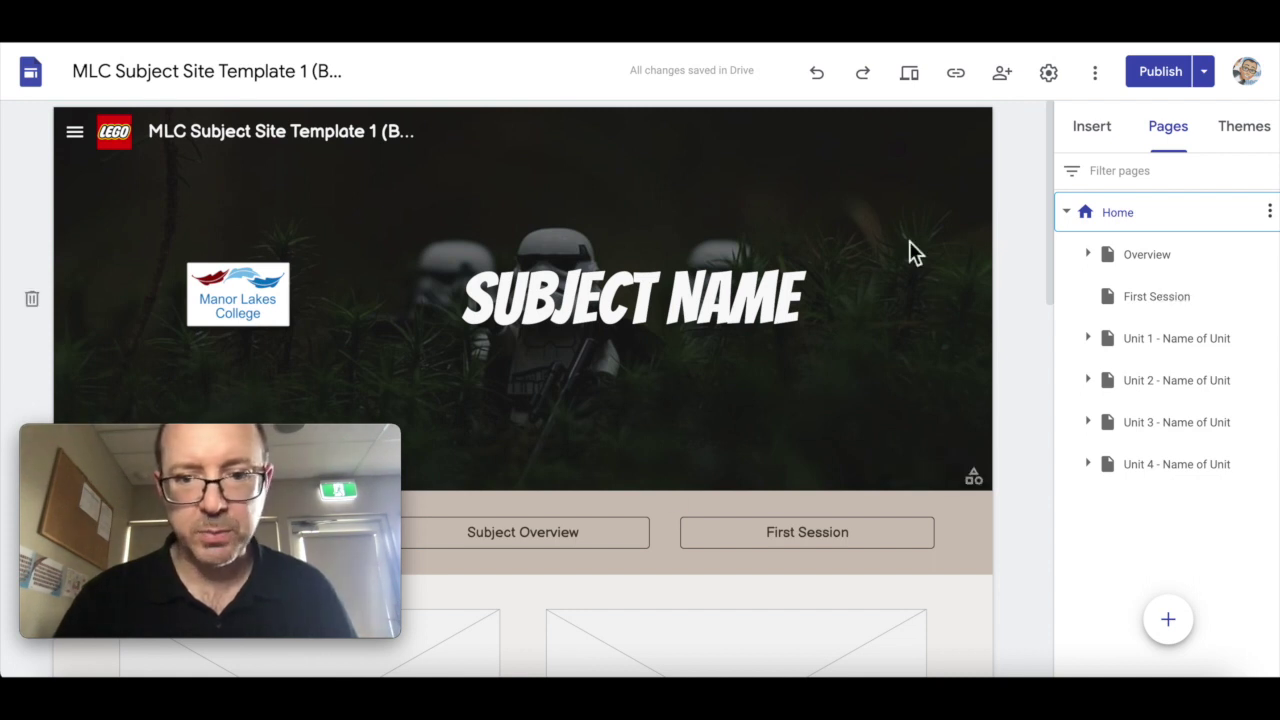
In Demo Theme's colour settings, give the Style 3 section a dark green background.
click(1256, 140)
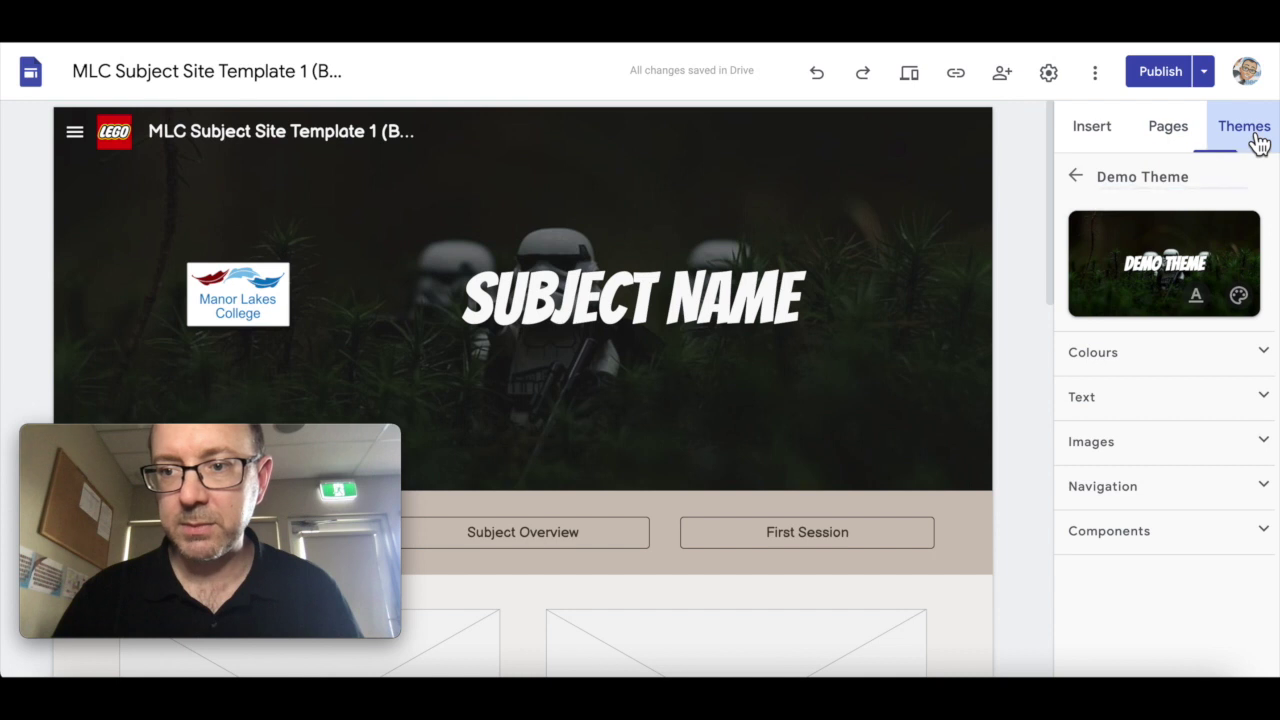
click(1246, 302)
scroll(1198, 414, down, 1)
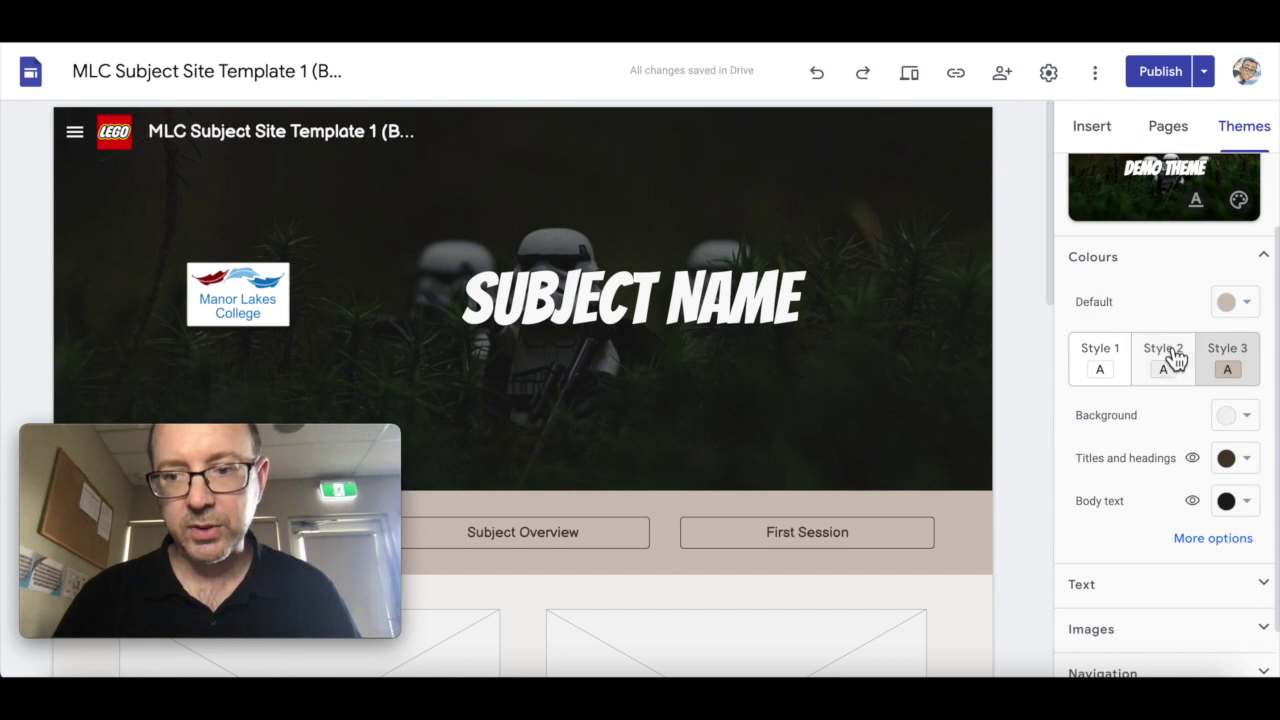
scroll(716, 377, down, 3)
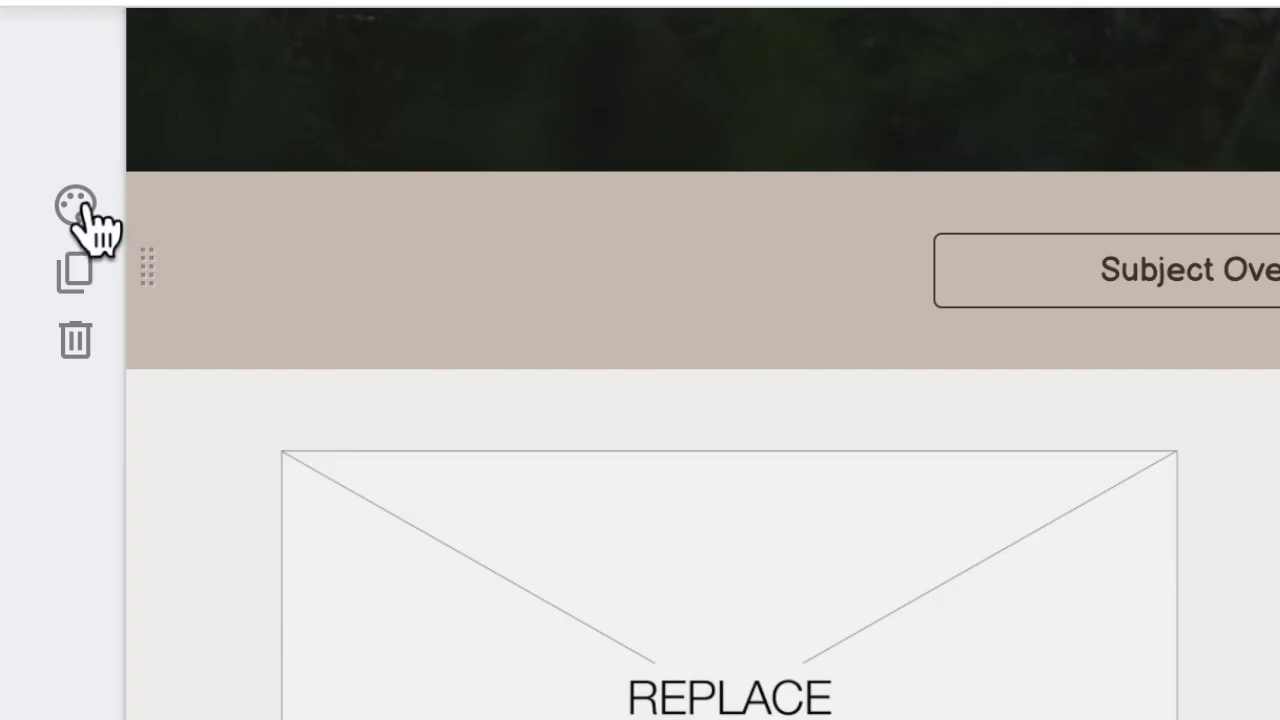
click(31, 179)
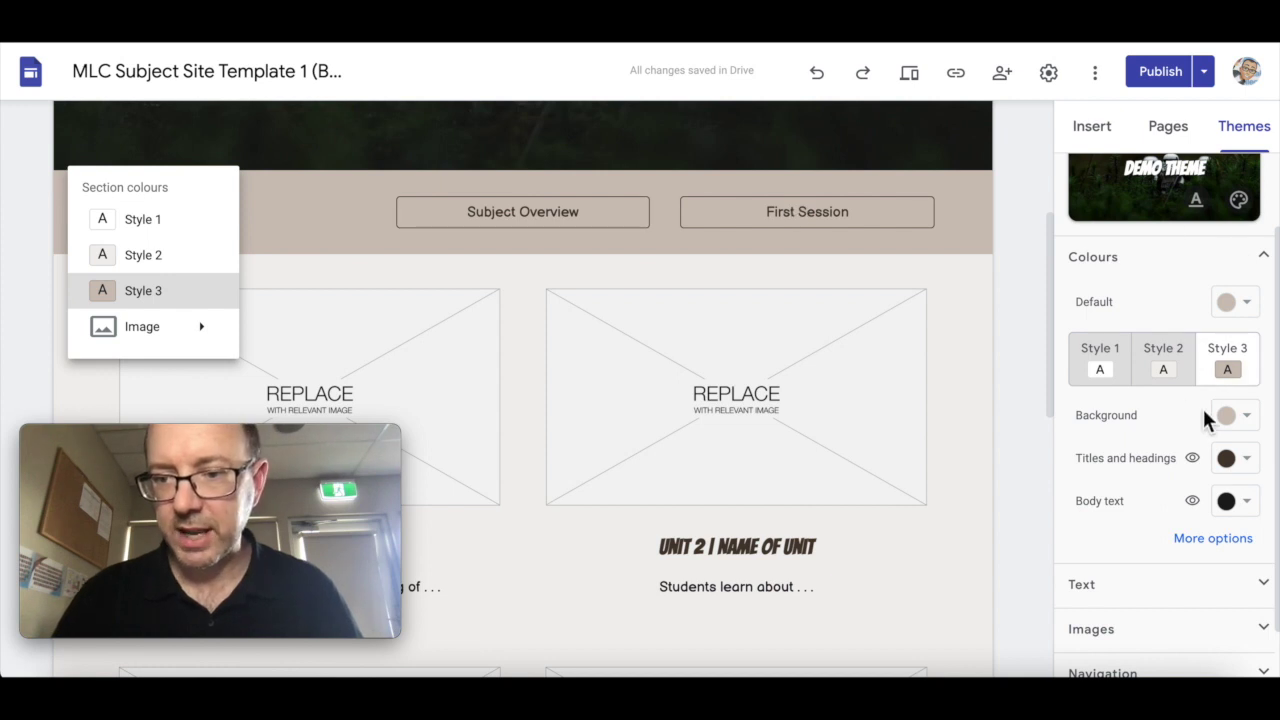
click(1257, 428)
click(1248, 428)
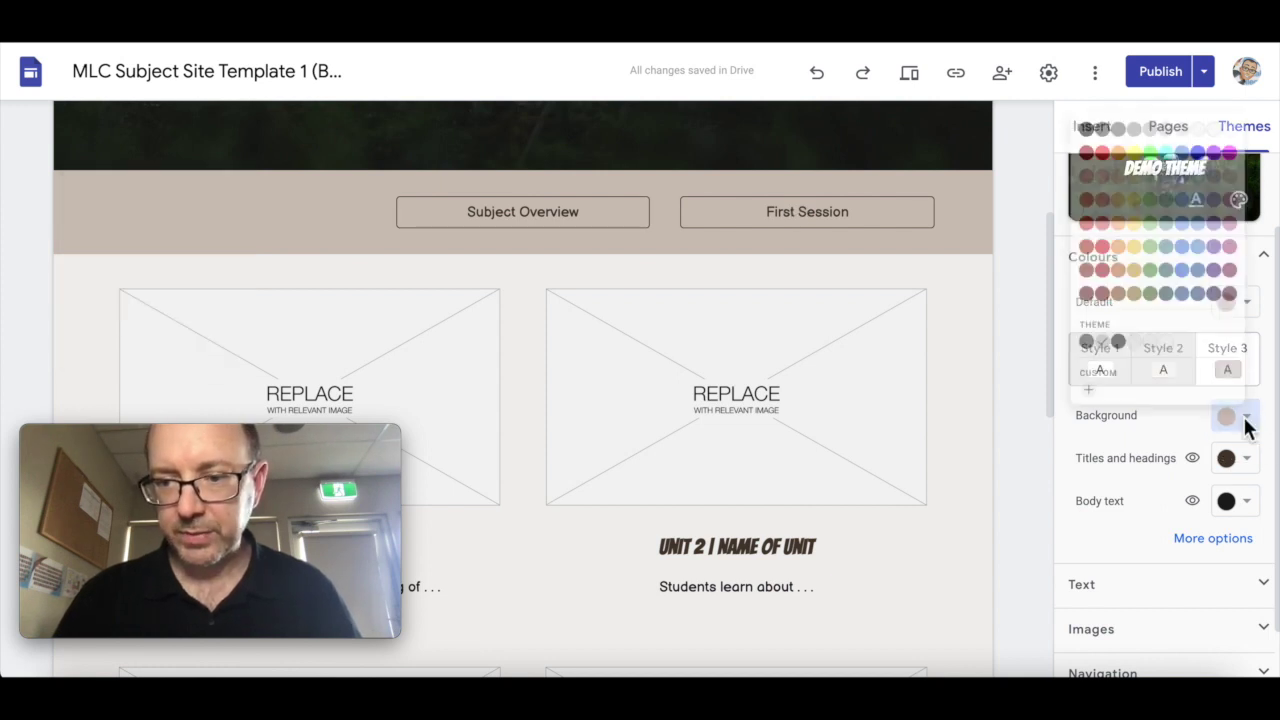
click(1148, 273)
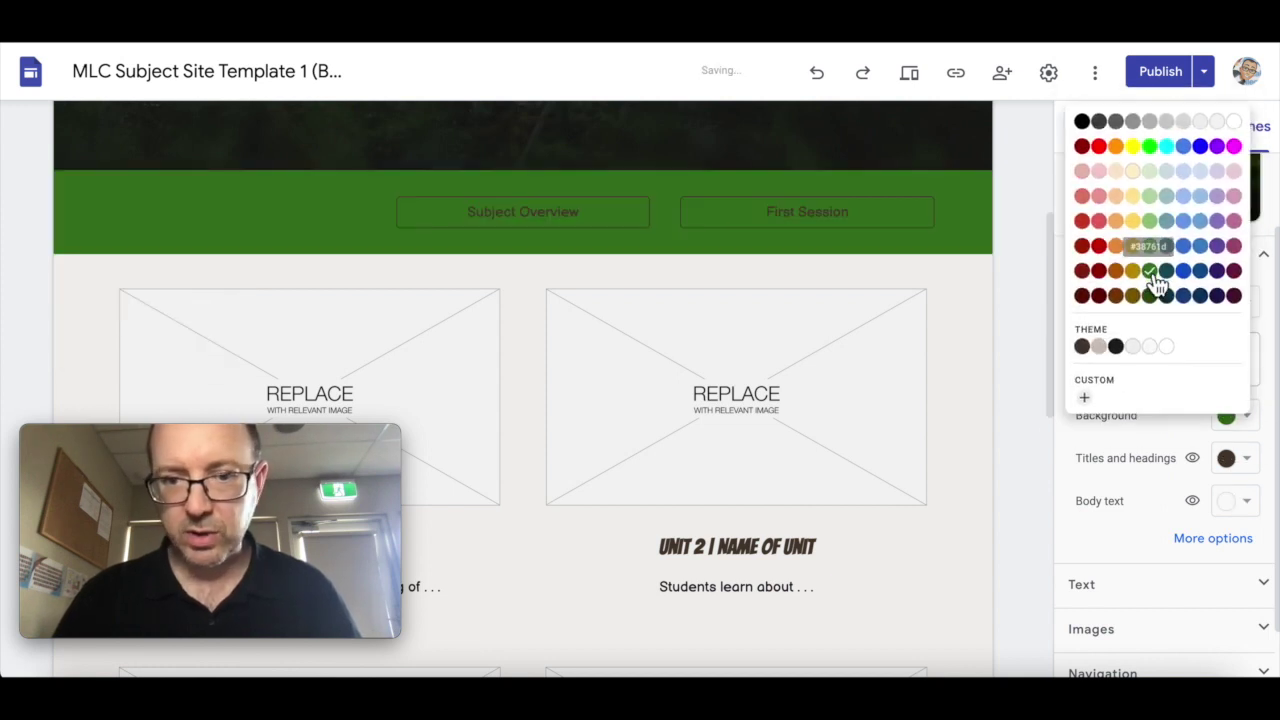
click(1247, 458)
Show separate text colours and leave Title, Heading and Sub-heading colours white.
click(1210, 536)
click(1248, 322)
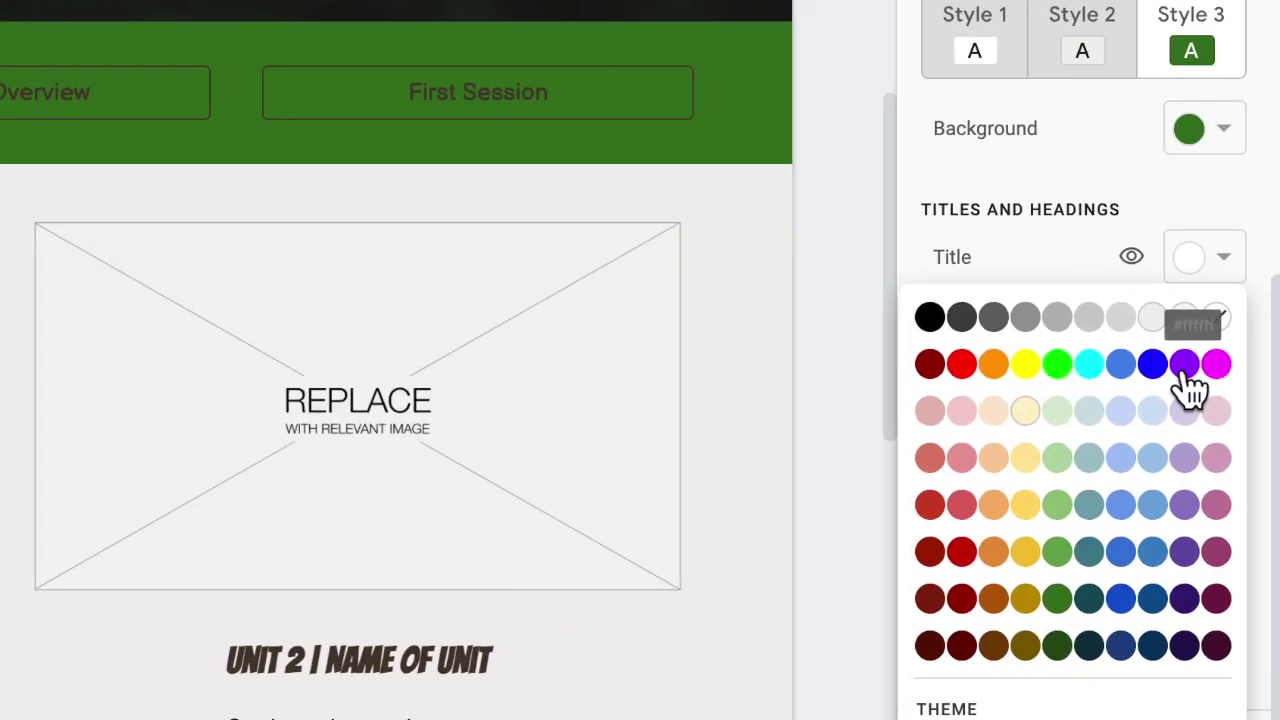
click(1079, 261)
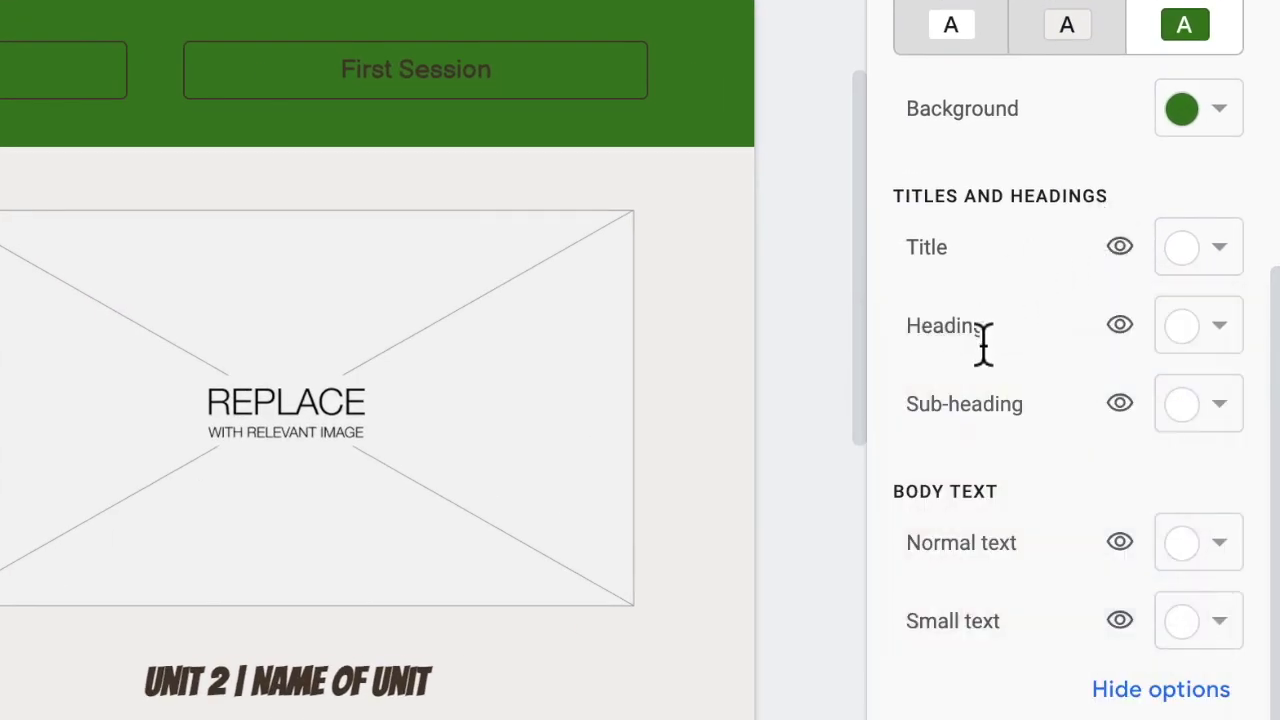
click(1210, 335)
click(1029, 432)
click(1228, 414)
click(1043, 514)
scroll(1043, 571, down, 2)
click(1216, 438)
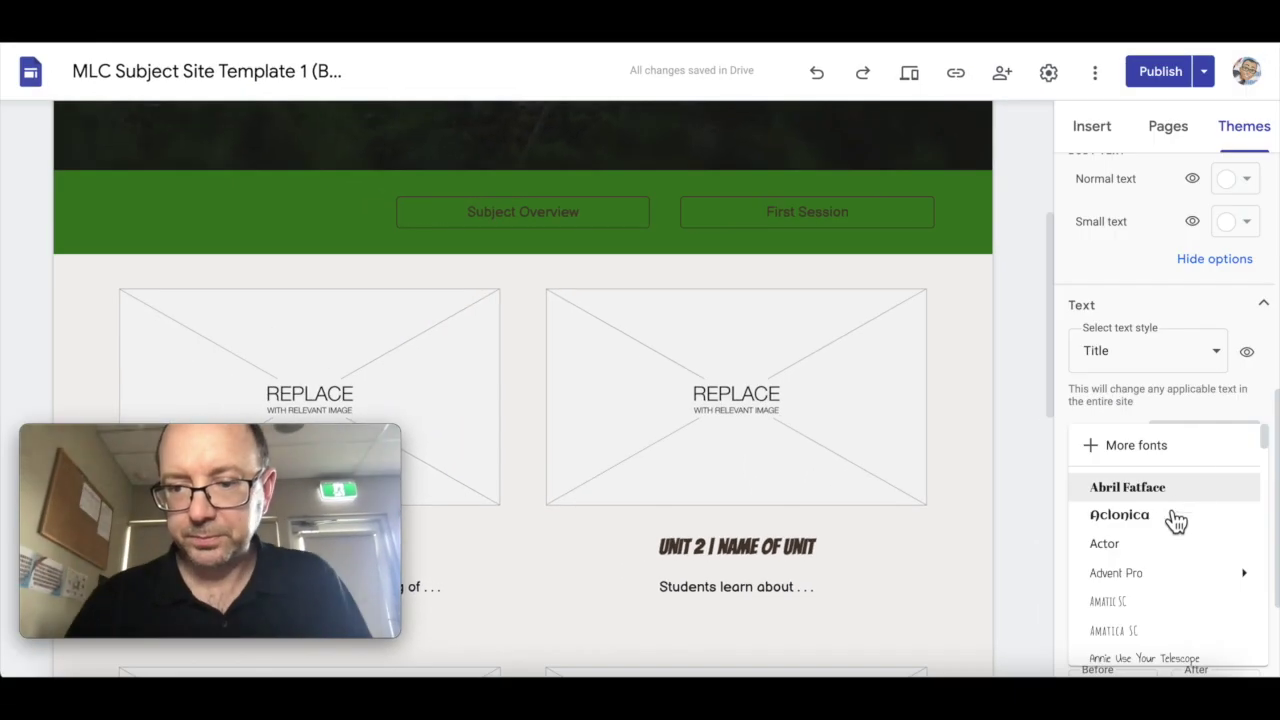
Set the Title font to Advent Pro at size 38, keeping left alignment and 1.15 line spacing.
click(754, 369)
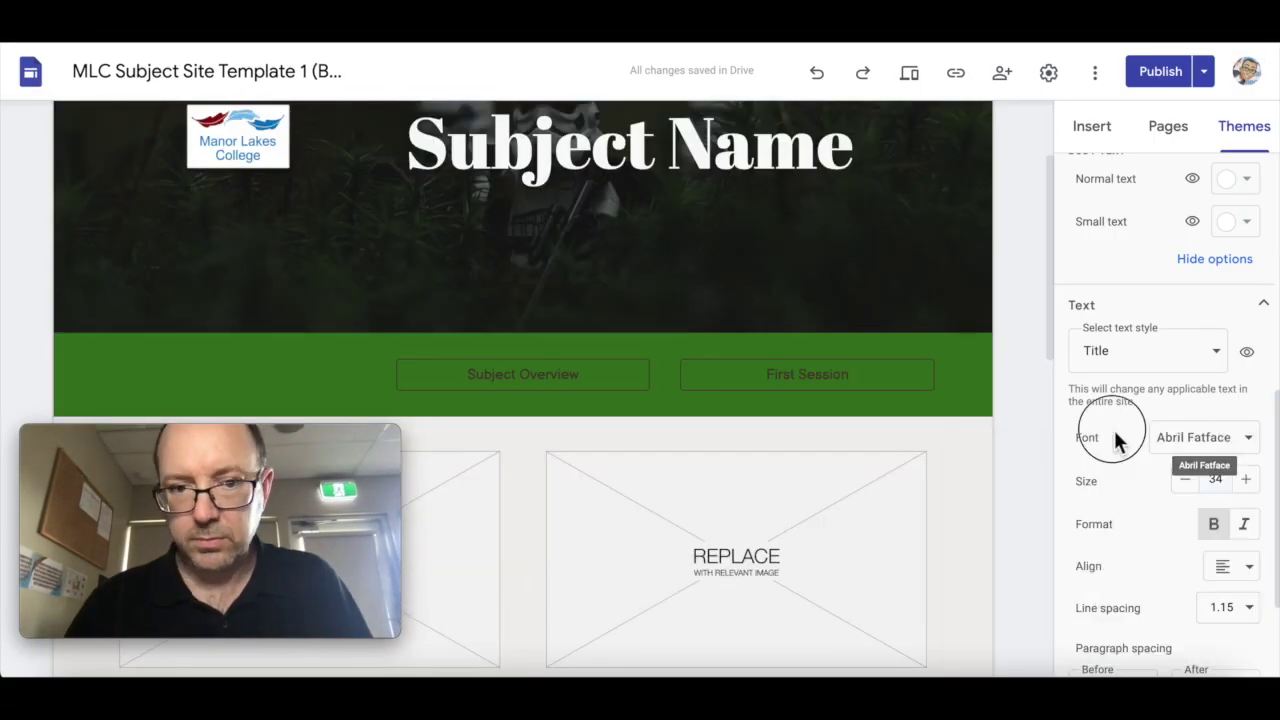
click(1146, 440)
click(1185, 445)
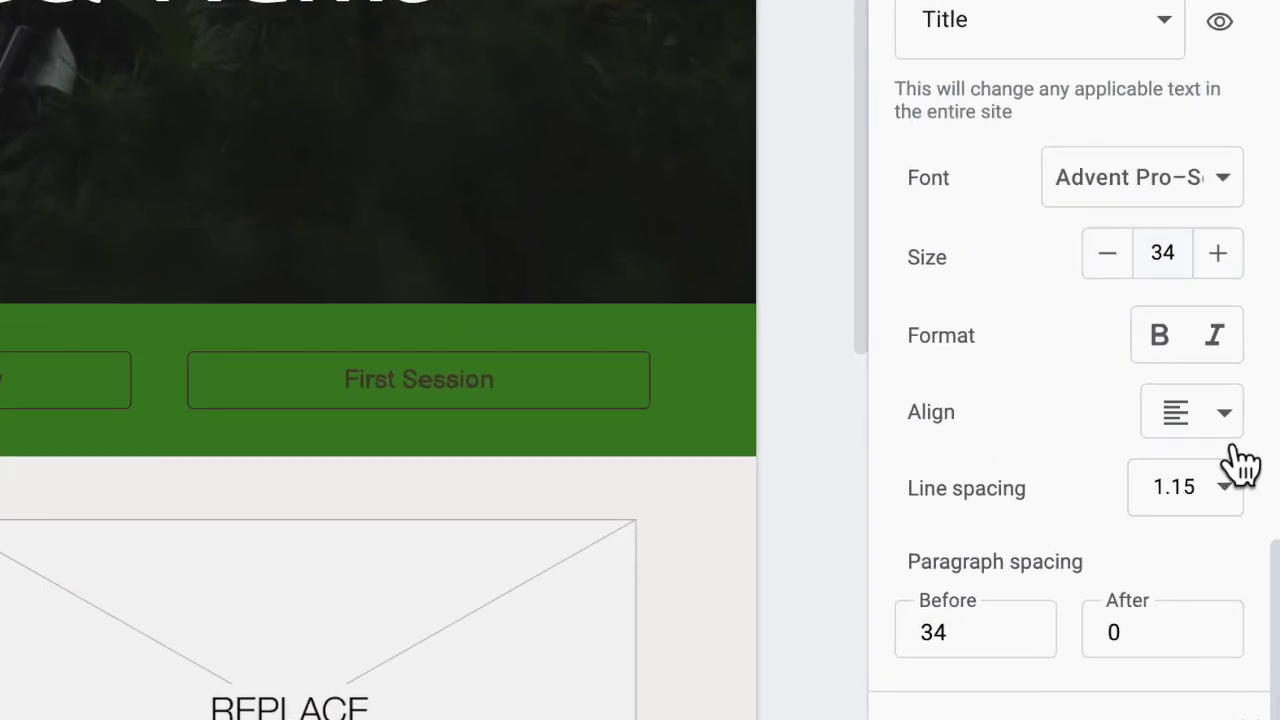
click(1240, 430)
click(1092, 422)
click(1222, 497)
click(1043, 420)
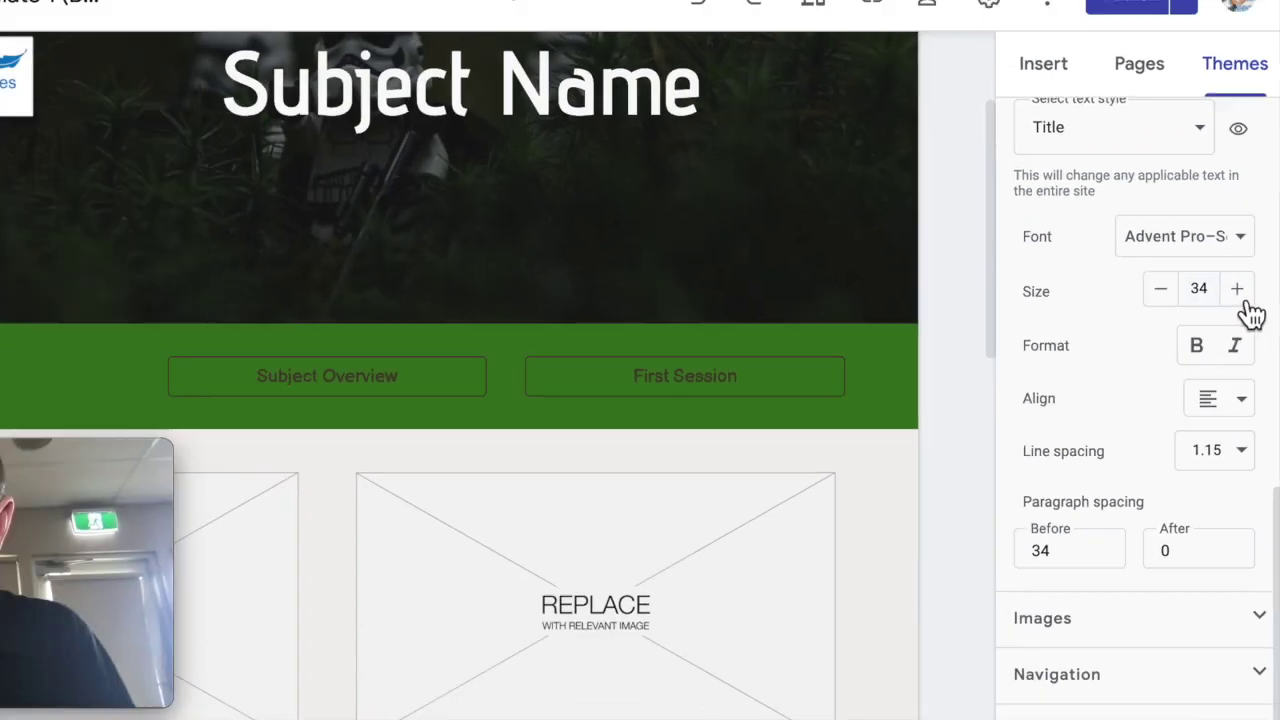
click(1218, 253)
click(967, 635)
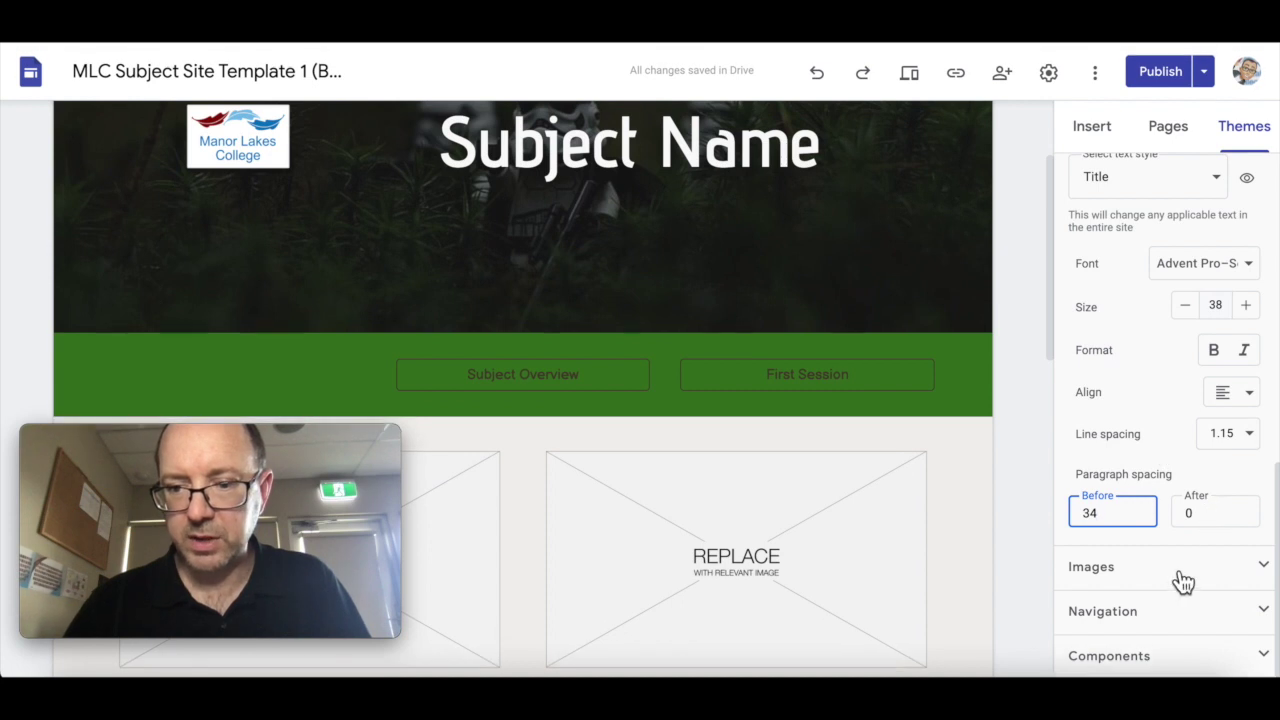
Try bottom, top and right anchoring for the stormtrooper header image, settling on top-centre.
click(1182, 568)
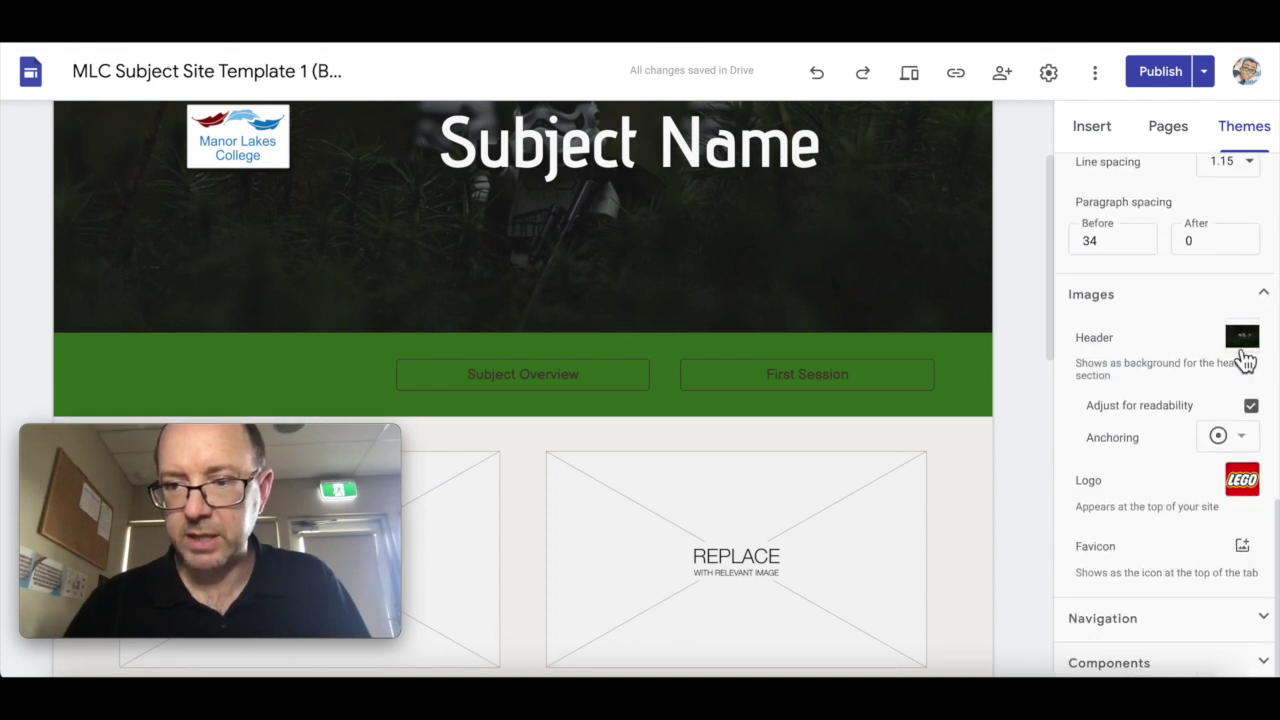
click(1245, 435)
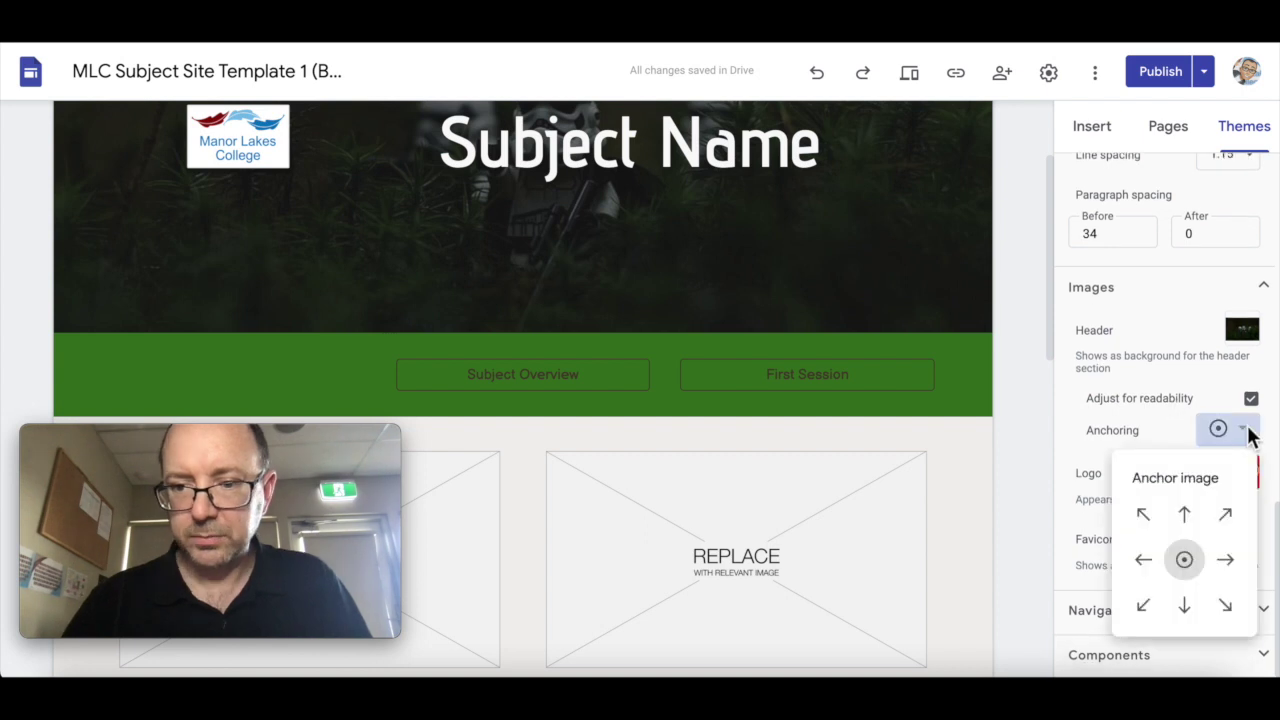
click(1185, 603)
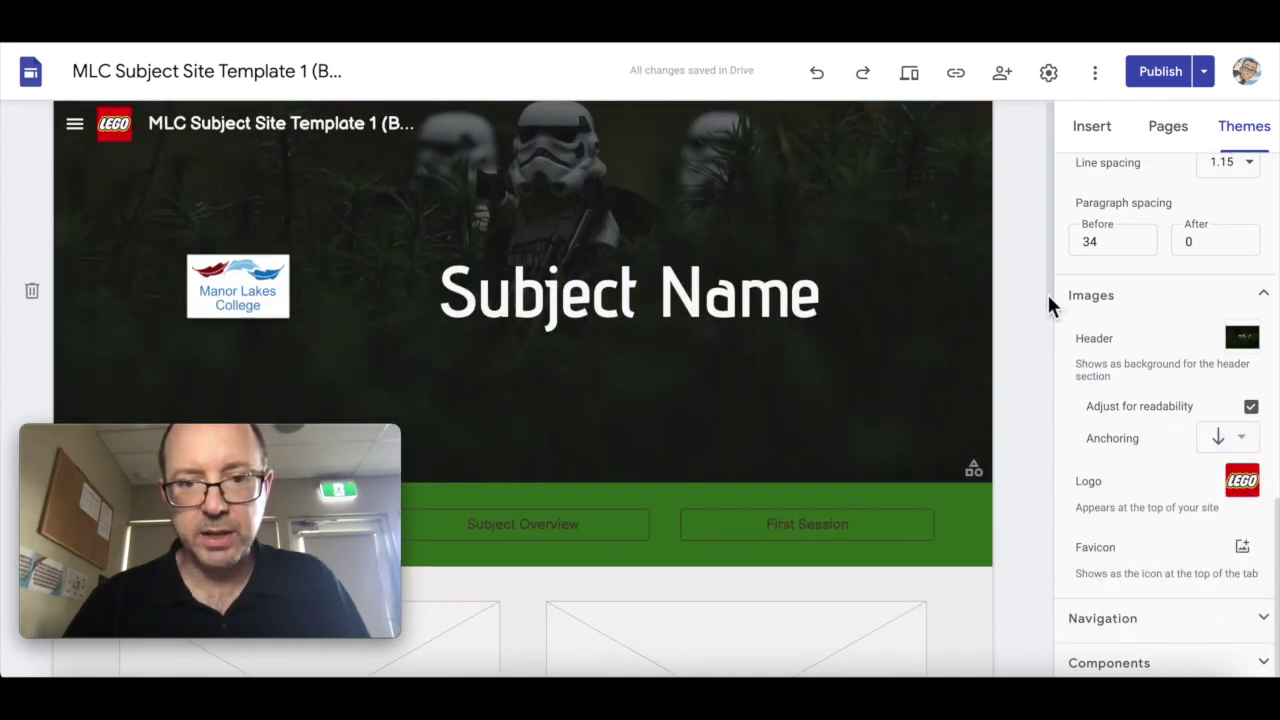
click(1240, 442)
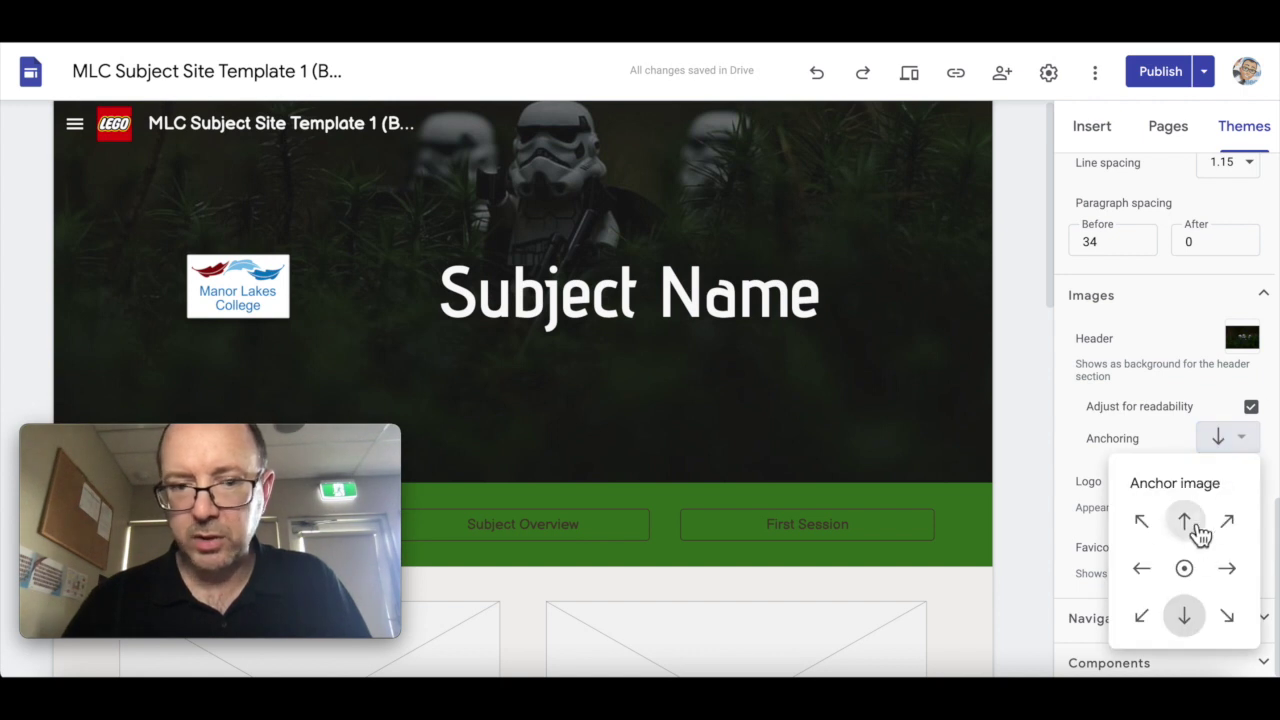
click(1185, 522)
click(1250, 442)
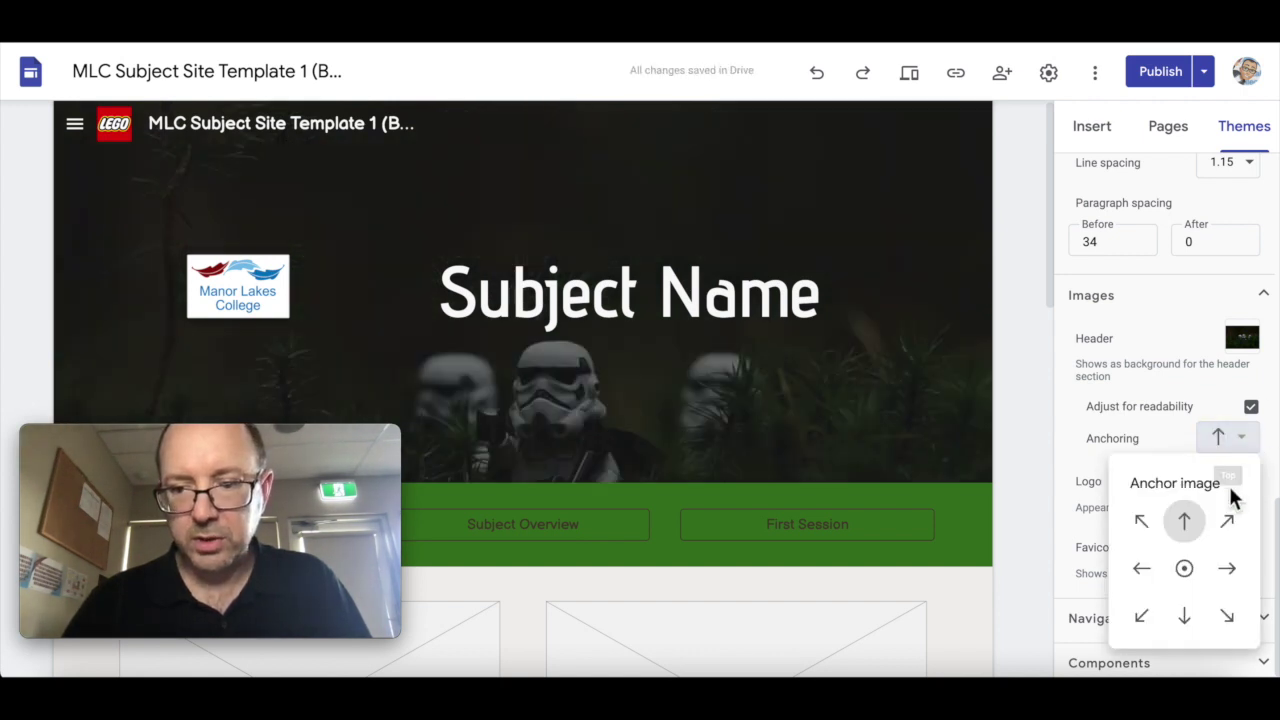
click(1229, 569)
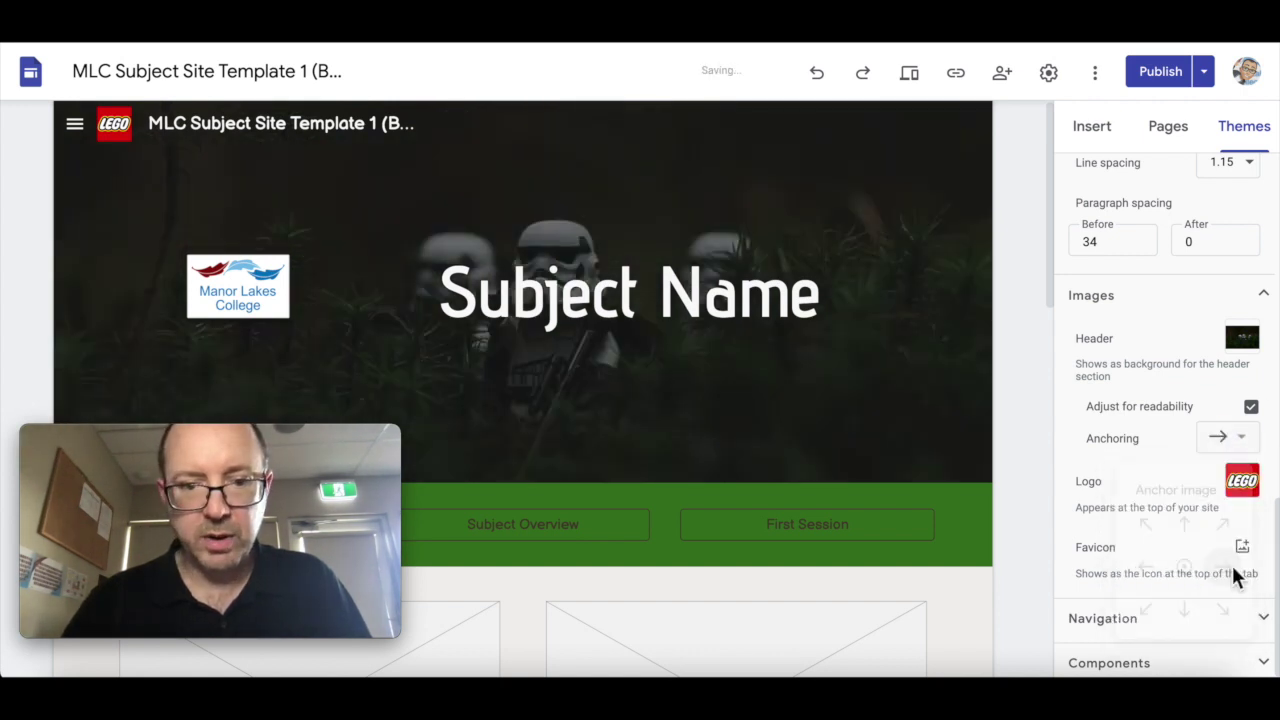
click(1233, 448)
click(1184, 521)
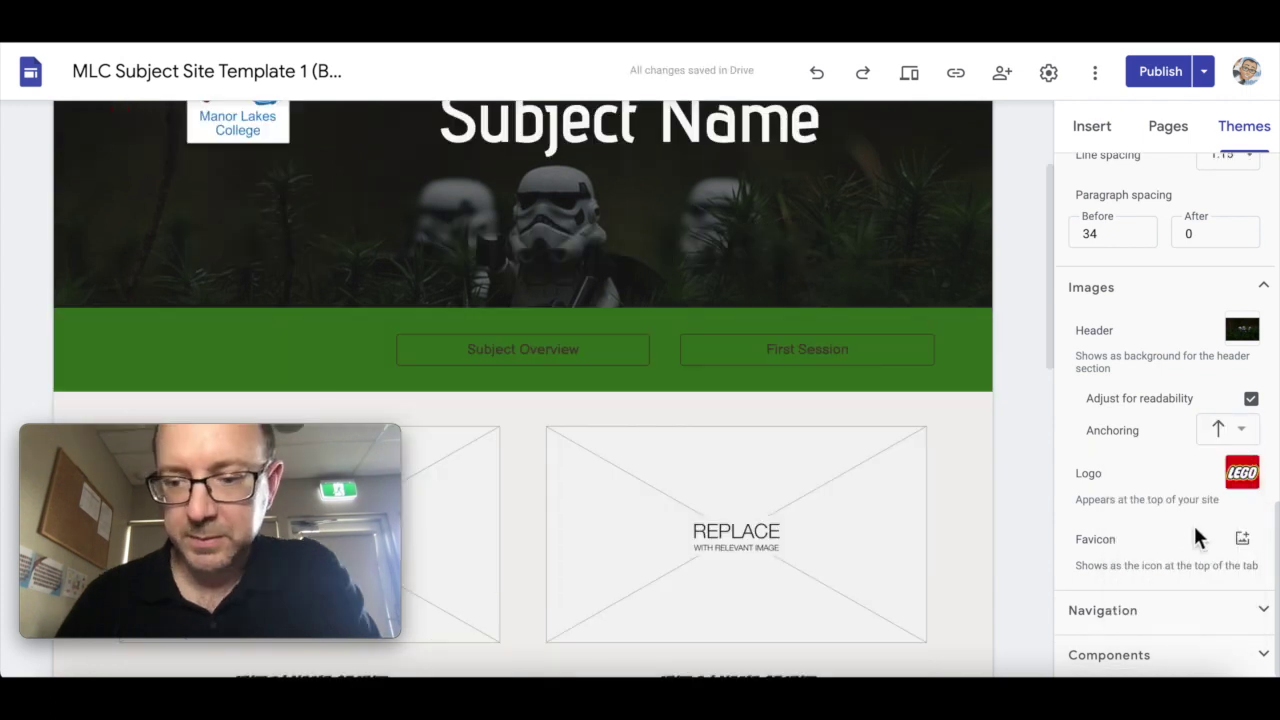
Make the navigation bar yellow when scrolled, keeping transparent top navigation and a Bold selected page.
click(1188, 616)
scroll(1190, 625, down, 3)
click(1232, 449)
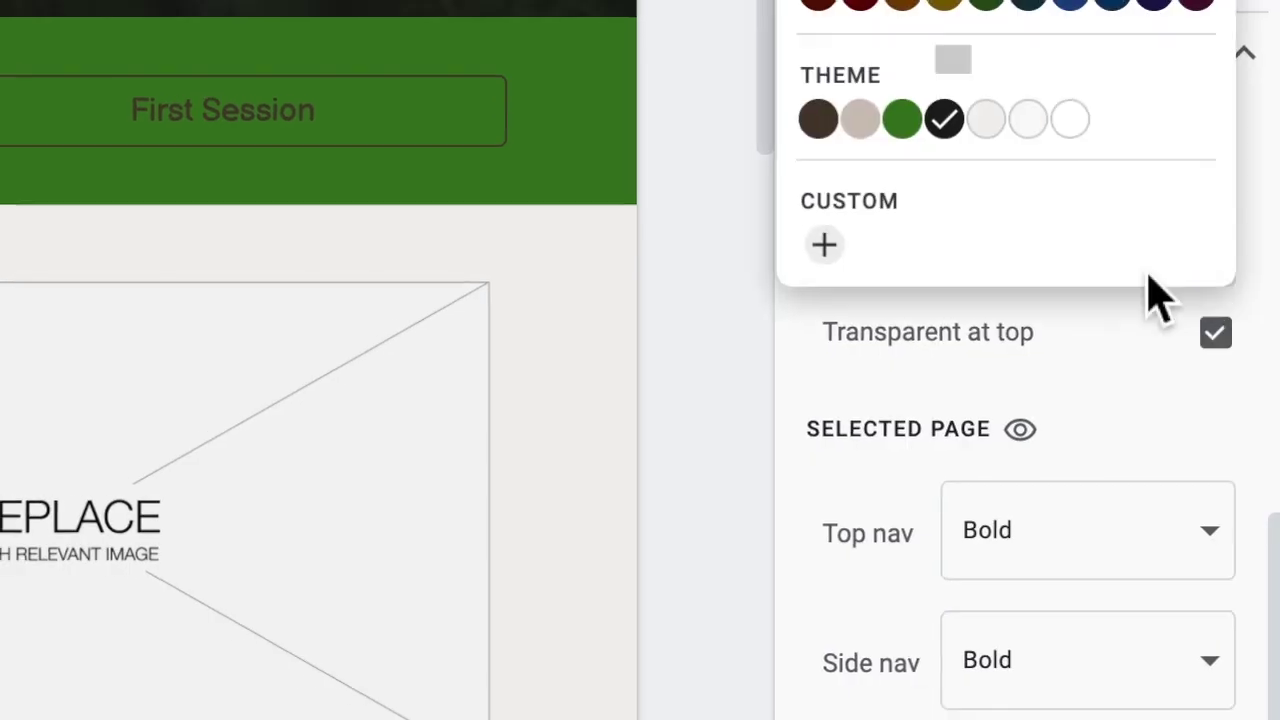
click(1251, 487)
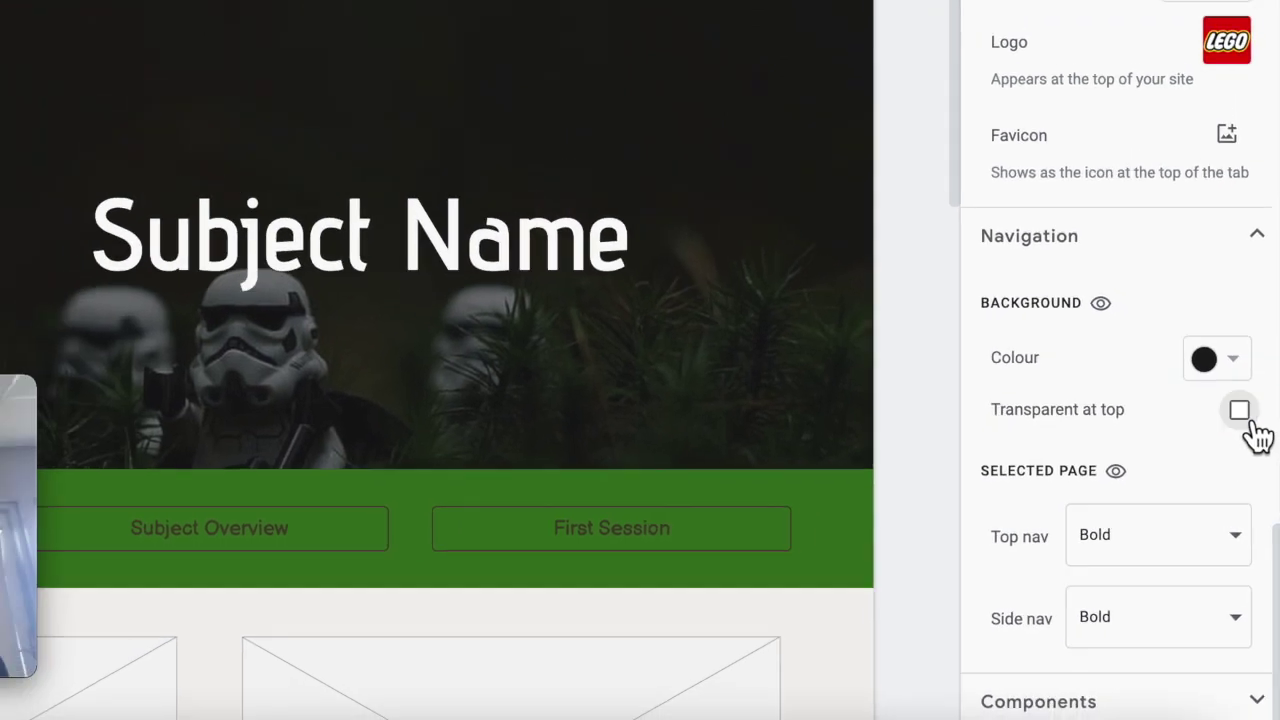
click(1251, 423)
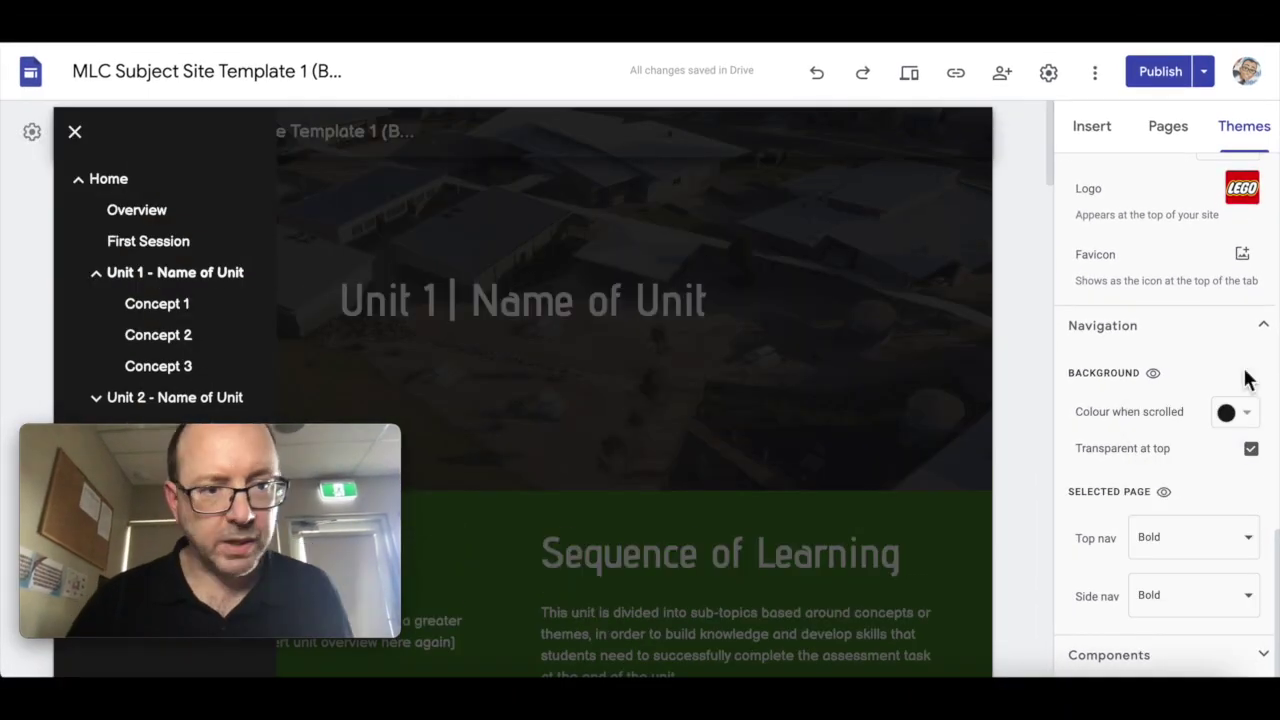
click(1176, 553)
click(1188, 596)
click(1195, 590)
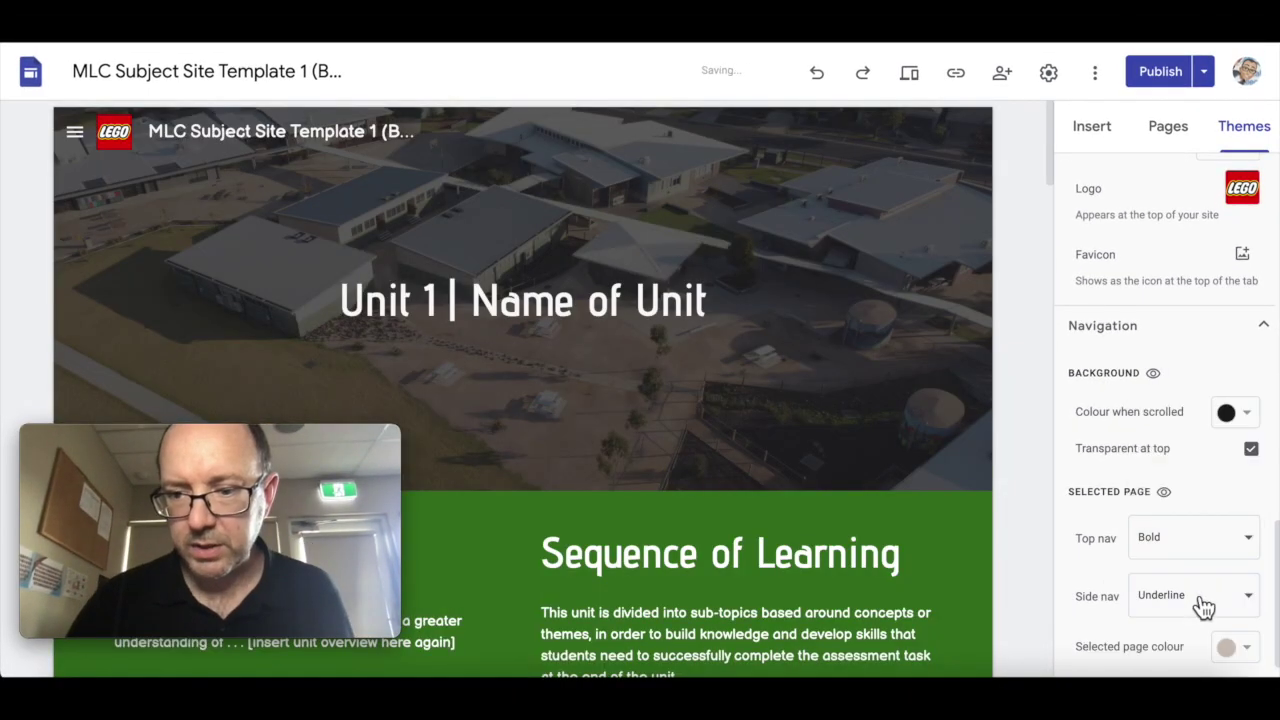
click(1240, 418)
click(1126, 250)
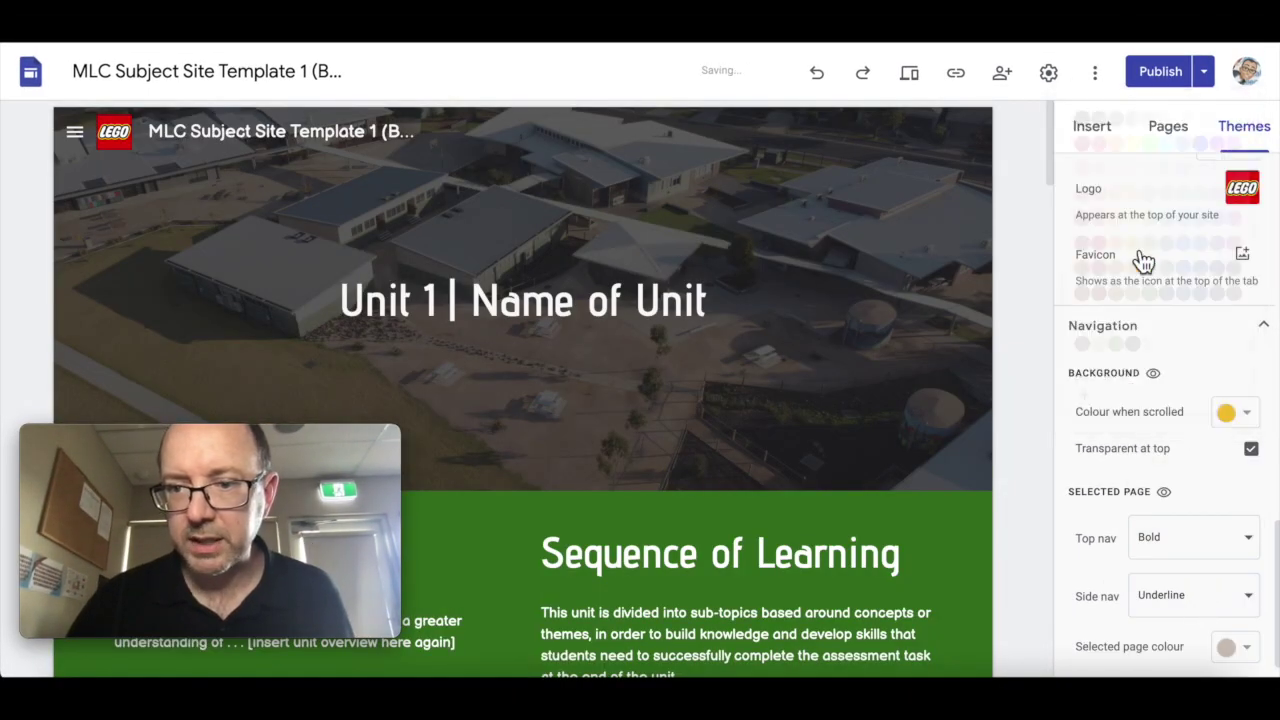
Set side navigation to mark the selected page with blue shading and preview it.
click(74, 131)
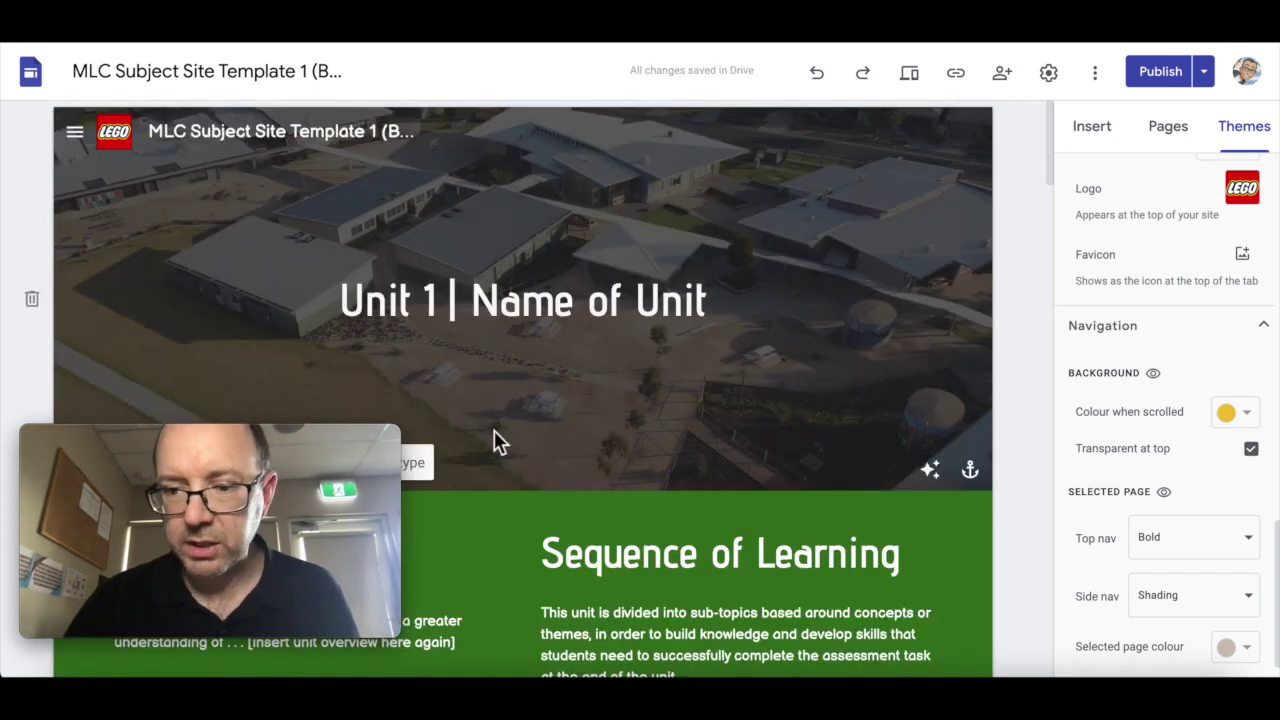
click(1232, 646)
click(1200, 318)
click(72, 131)
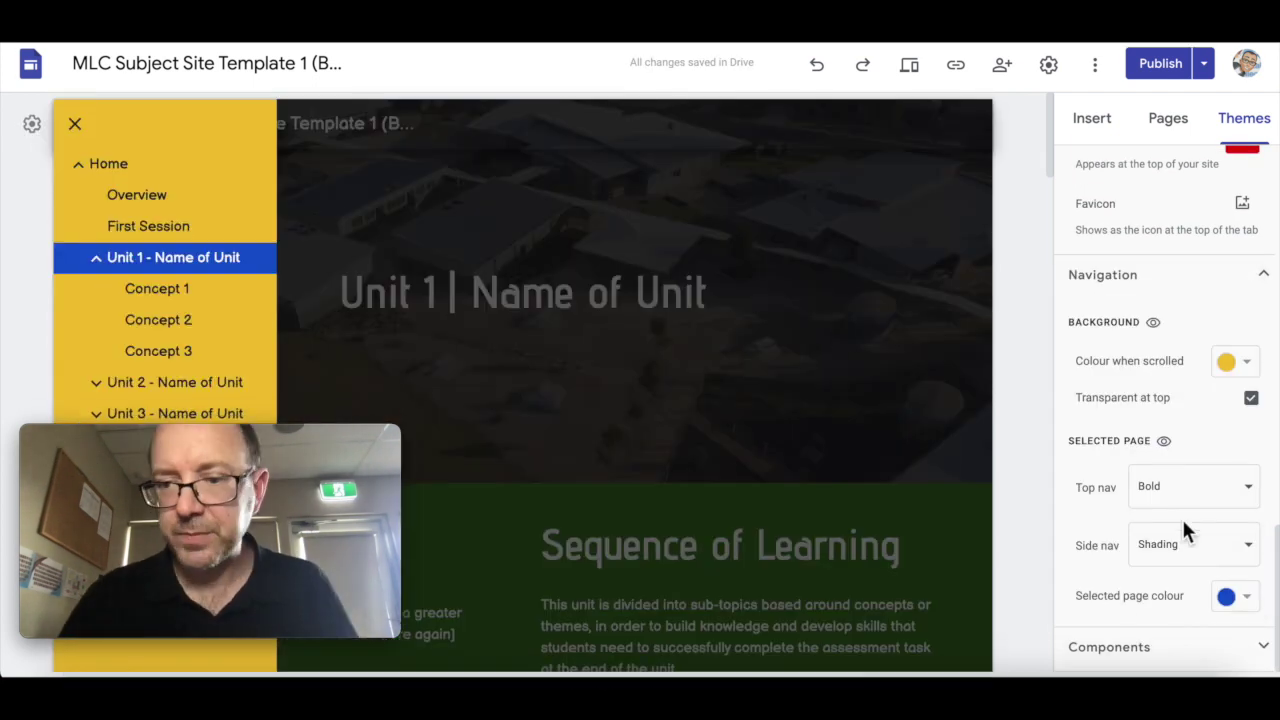
click(1157, 664)
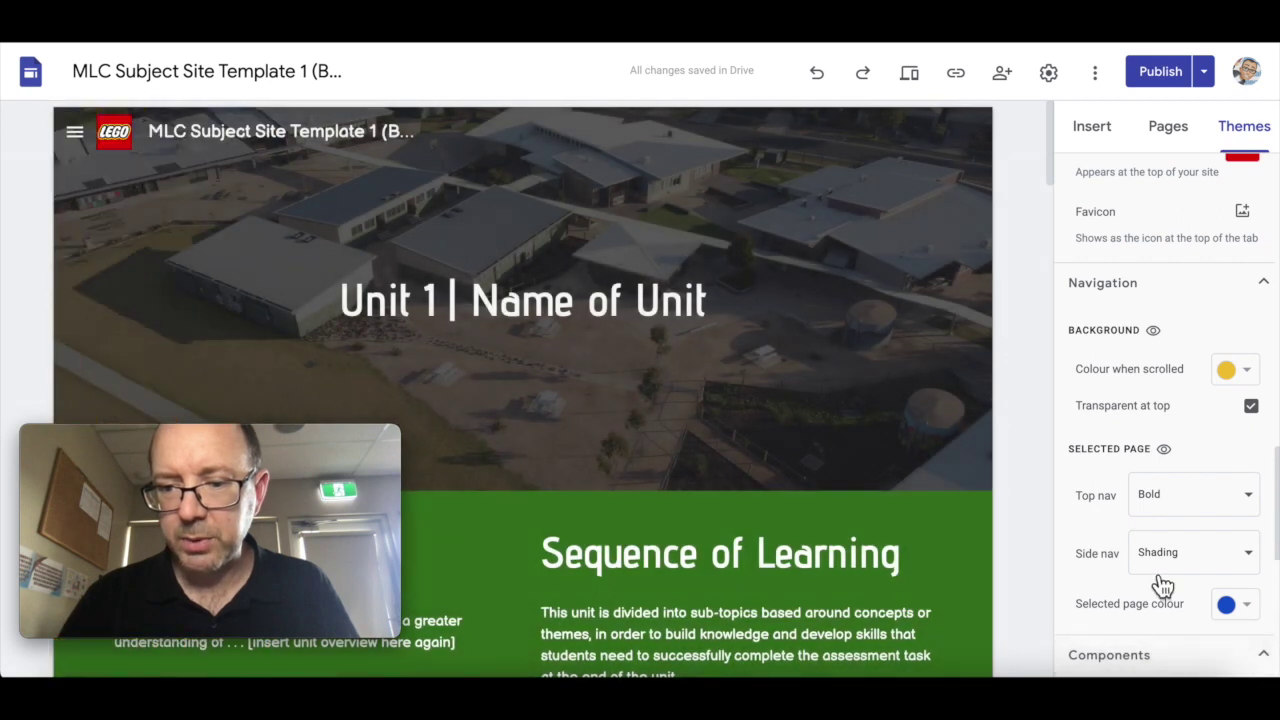
Change the filled button colour to pink after briefly trying blue.
scroll(1160, 582, down, 4)
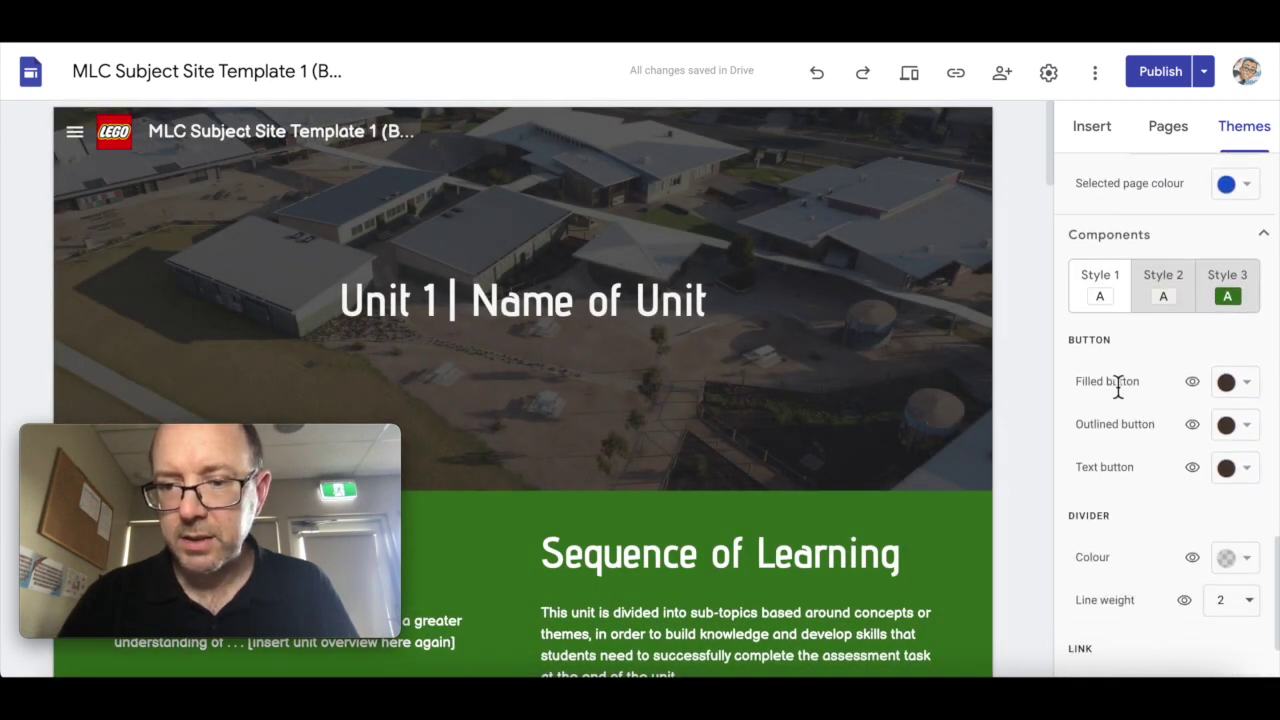
scroll(820, 466, down, 10)
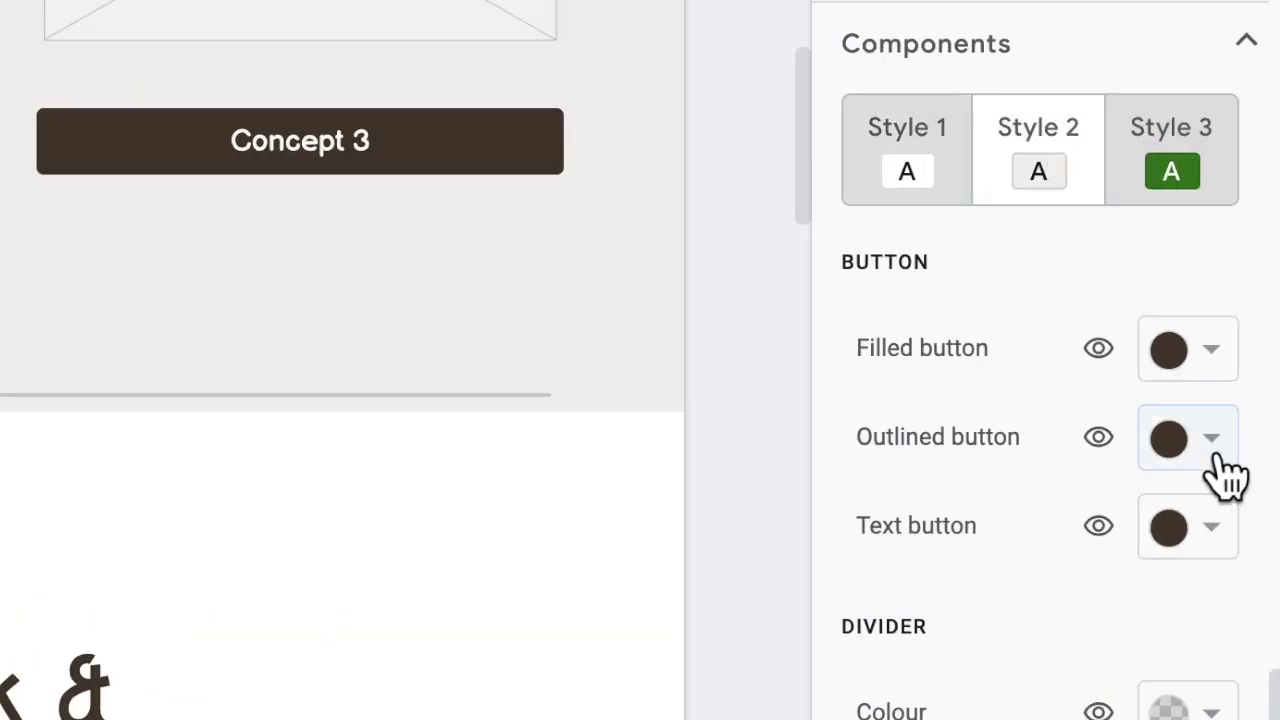
click(1212, 350)
click(1008, 226)
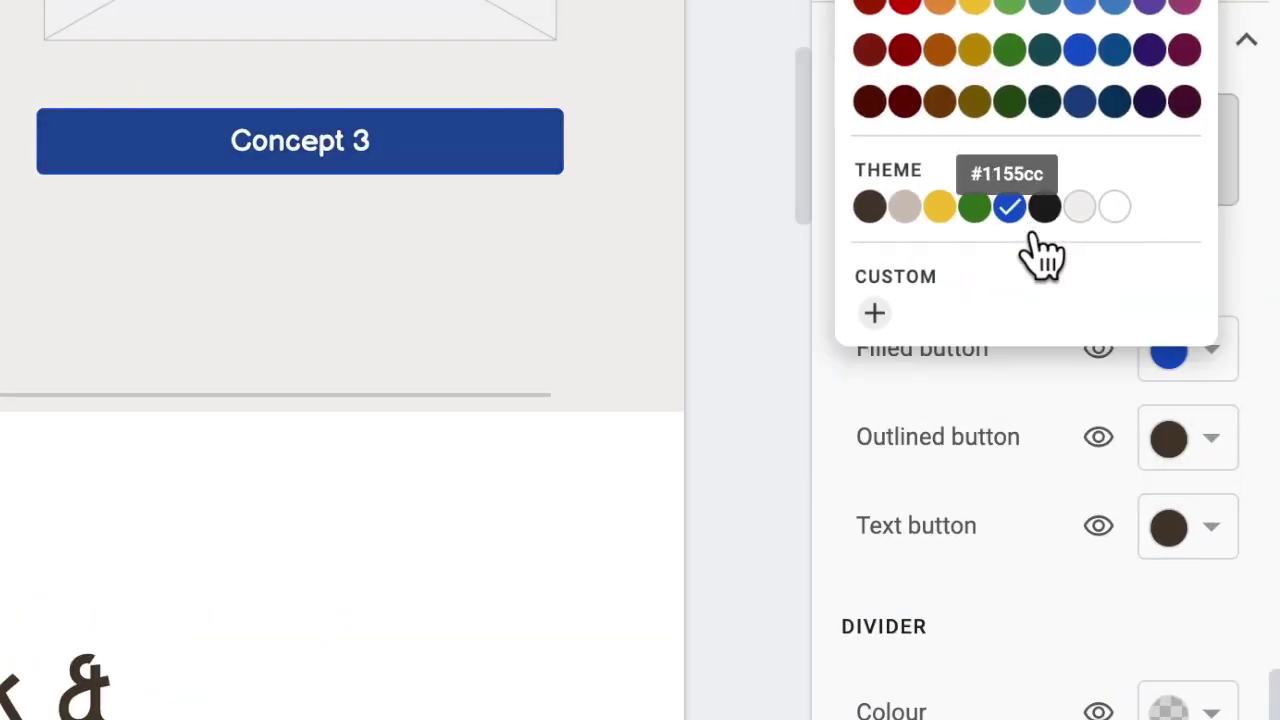
click(1190, 355)
click(1206, 8)
Set the divider line weight to 5 and scroll back up the component settings.
scroll(997, 650, down, 3)
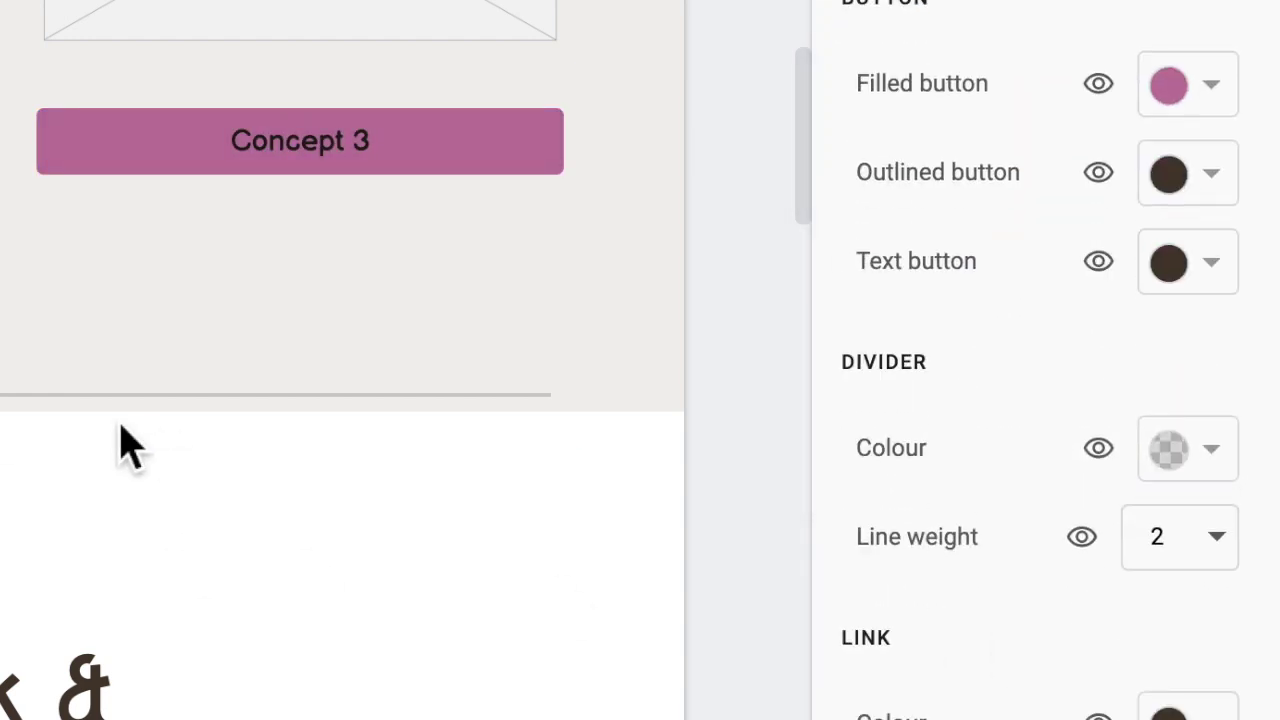
click(1165, 537)
text(5)
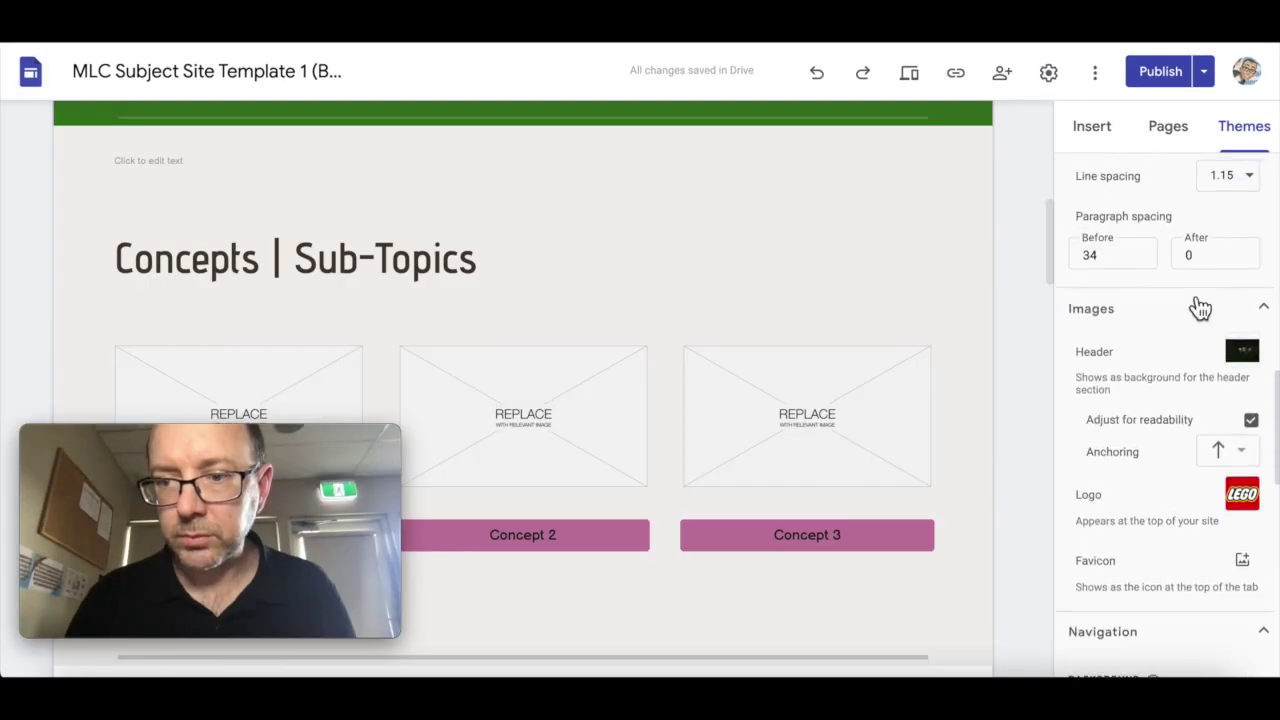
scroll(1200, 308, up, 6)
scroll(1192, 303, up, 2)
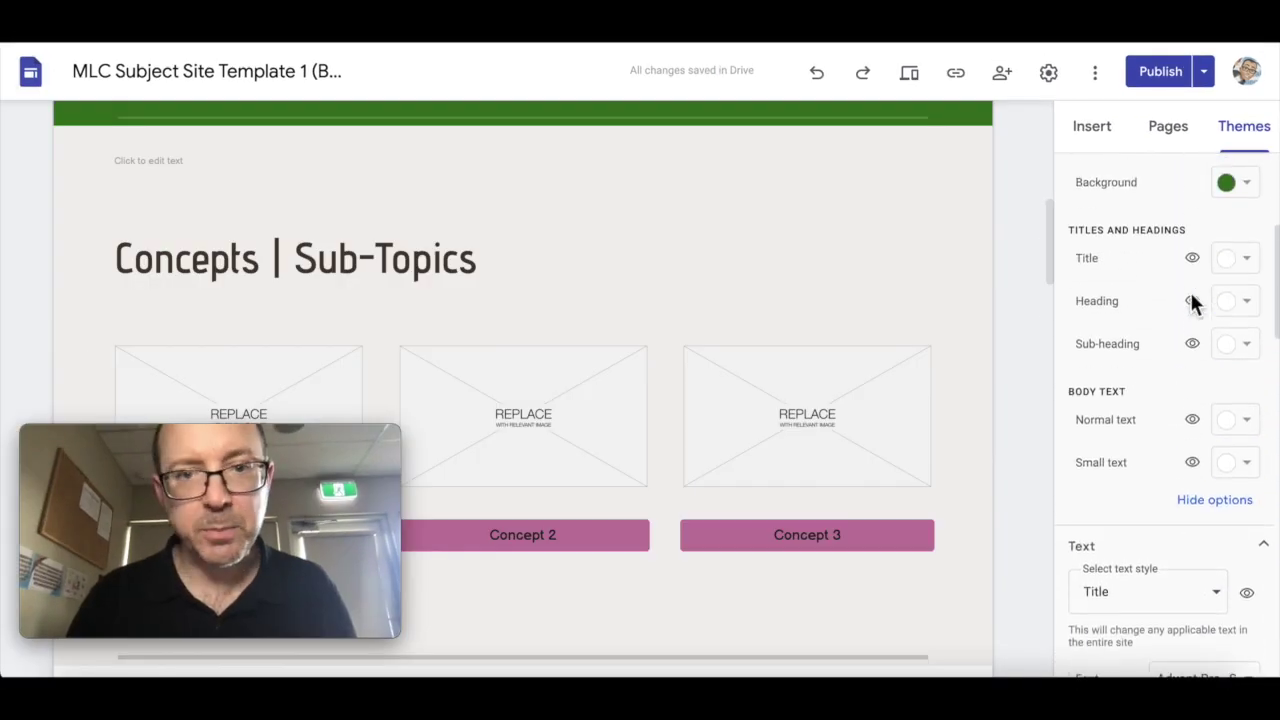
scroll(1198, 305, up, 6)
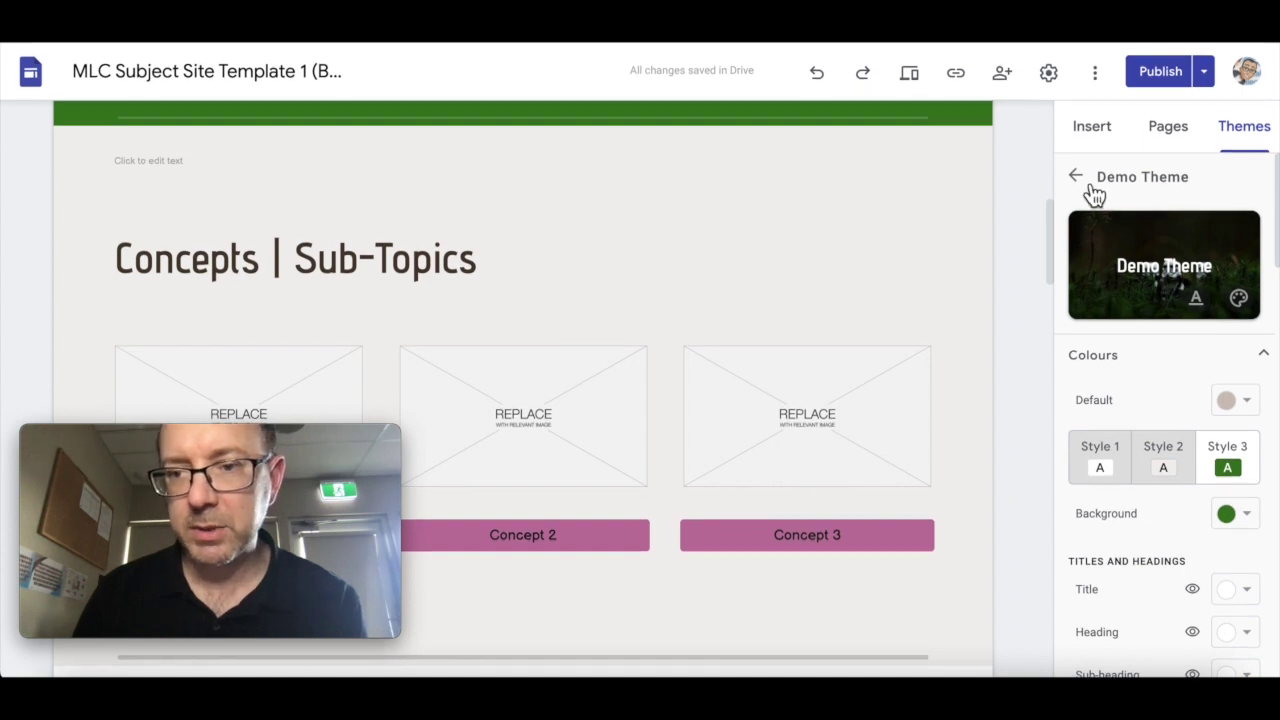
Leave Demo Theme, open the 9 Computing (NEW) site from the Sites home page, and browse its Themes panel.
click(1078, 178)
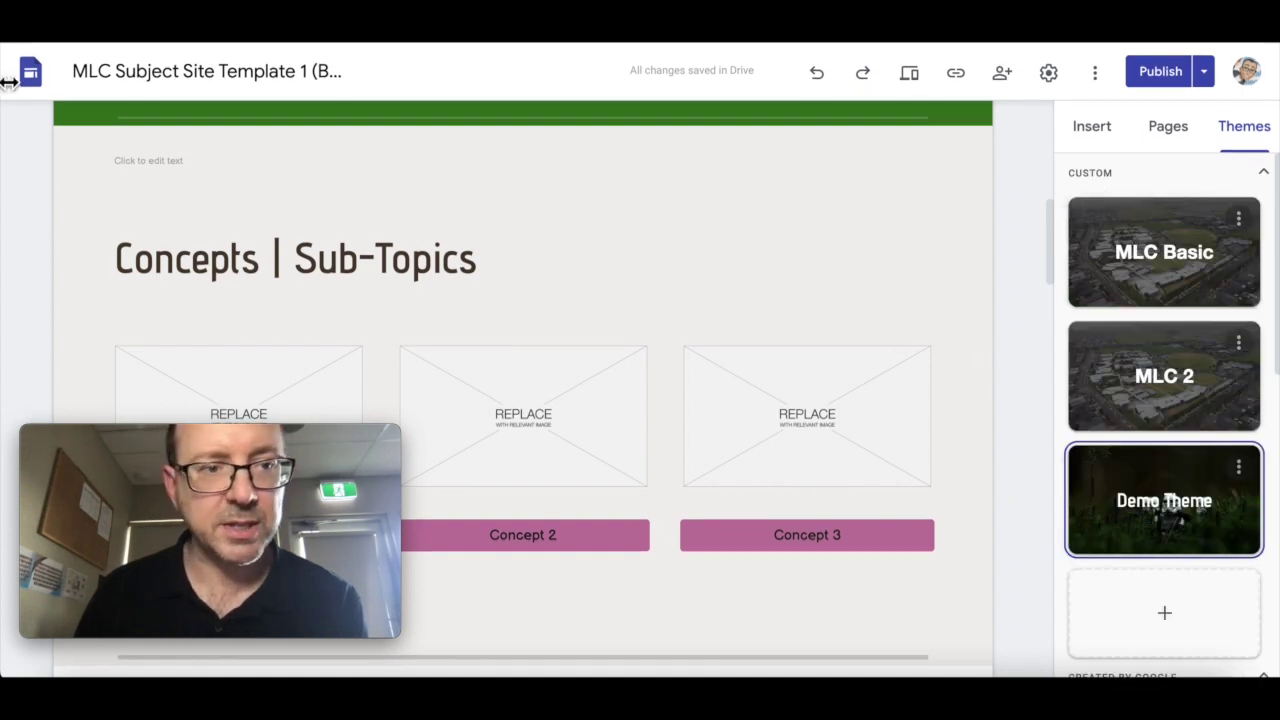
click(38, 88)
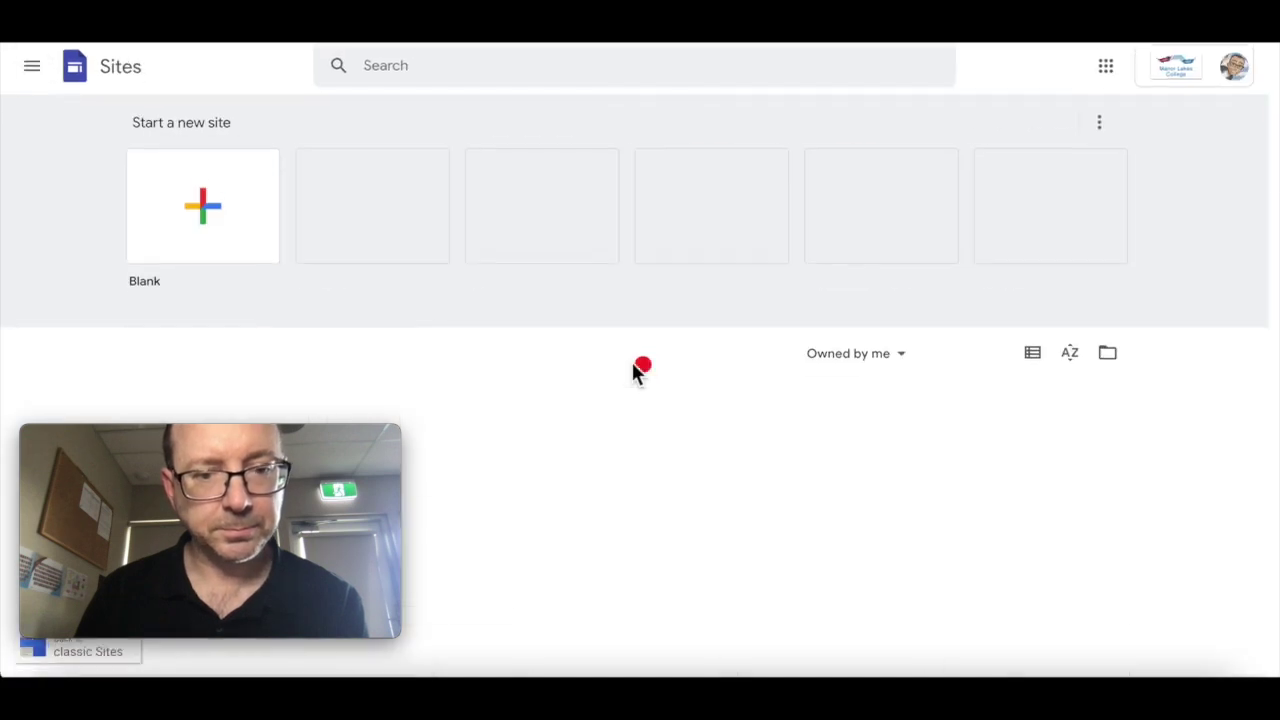
click(634, 368)
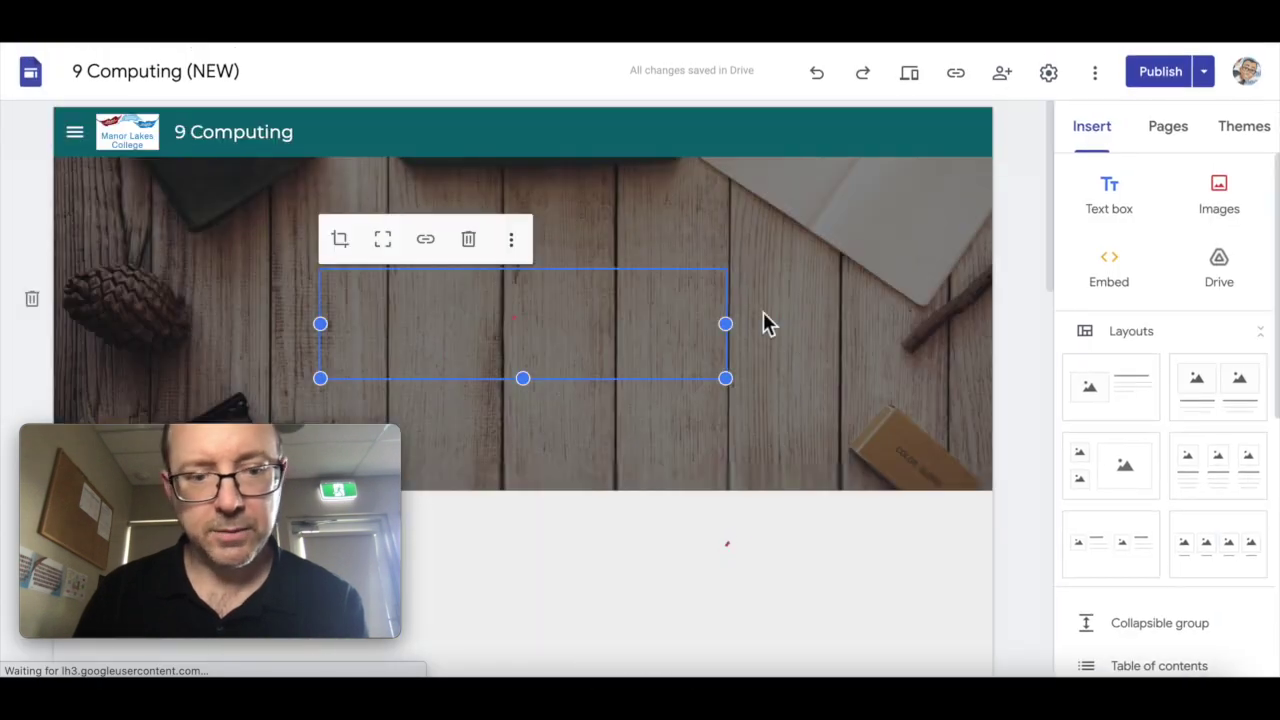
click(1257, 140)
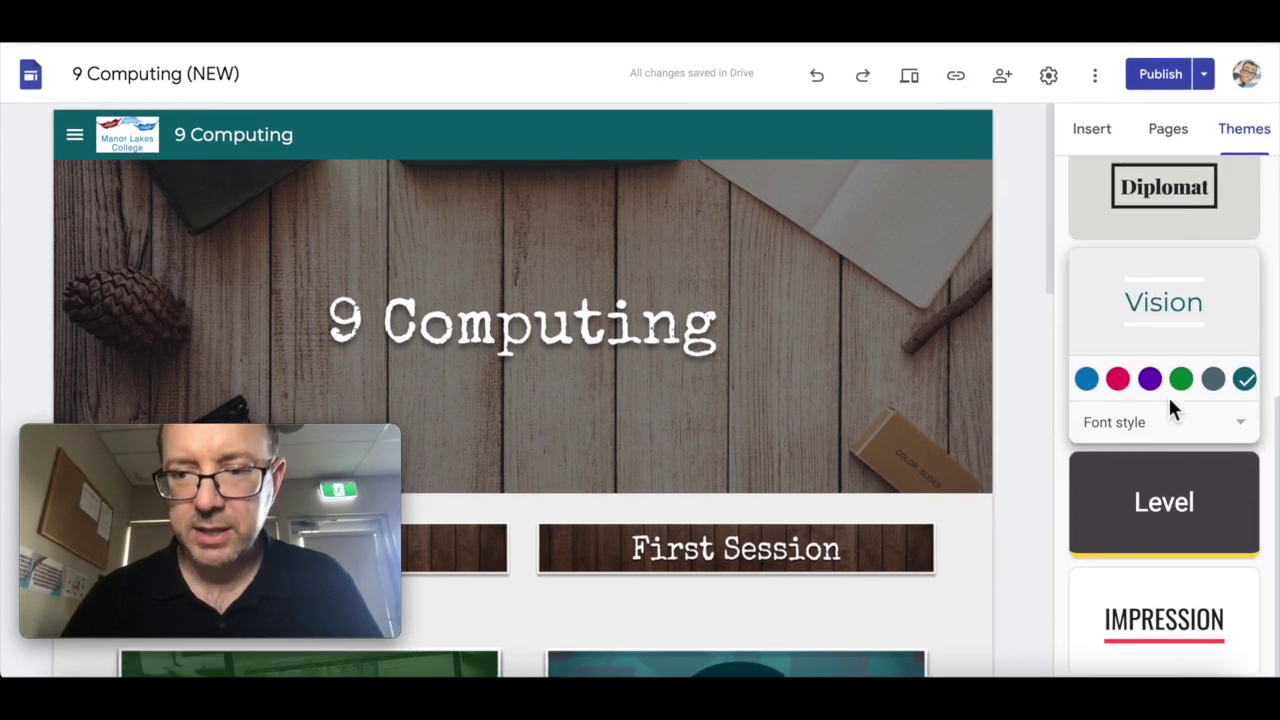
scroll(1170, 402, up, 5)
scroll(1168, 395, up, 2)
scroll(1169, 397, down, 5)
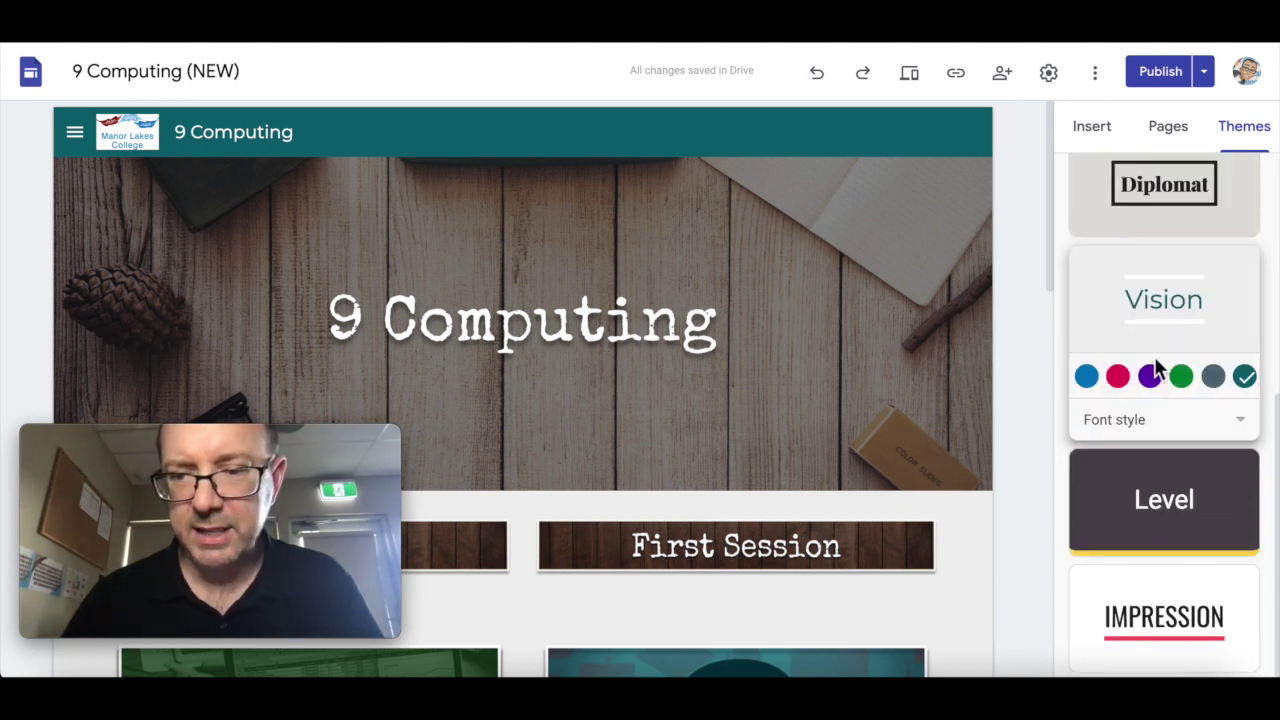
scroll(1160, 555, up, 5)
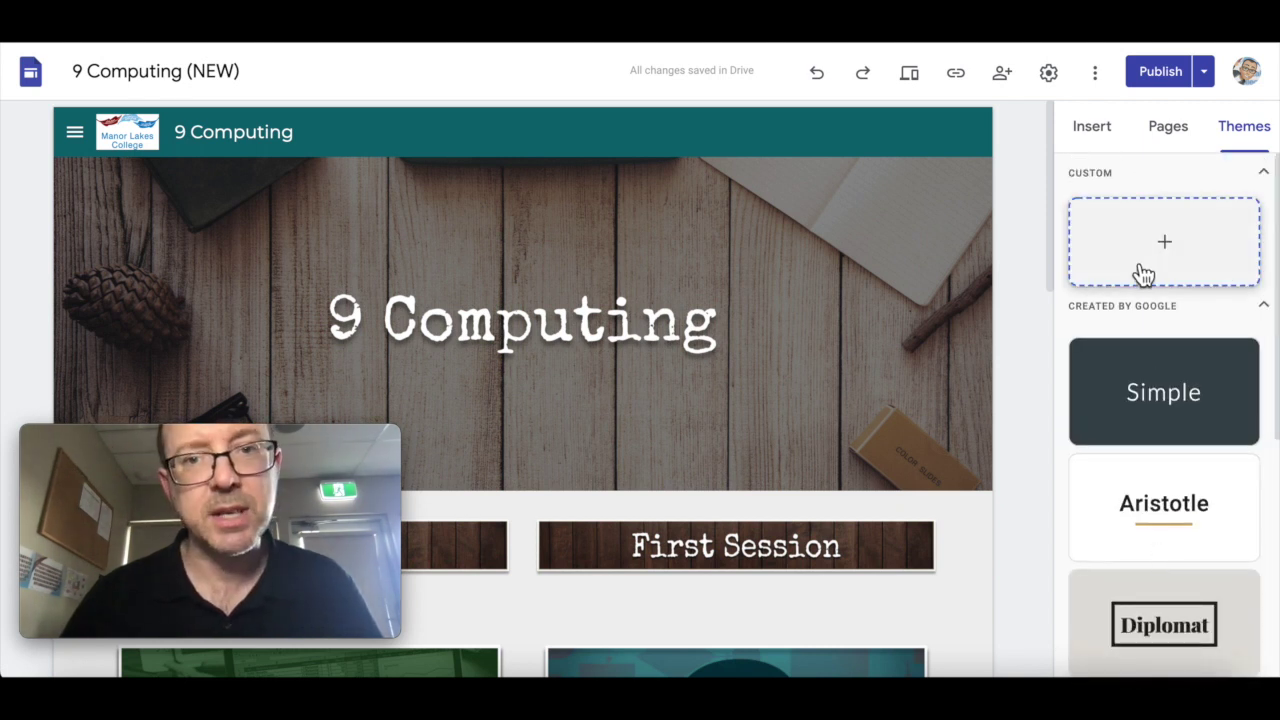